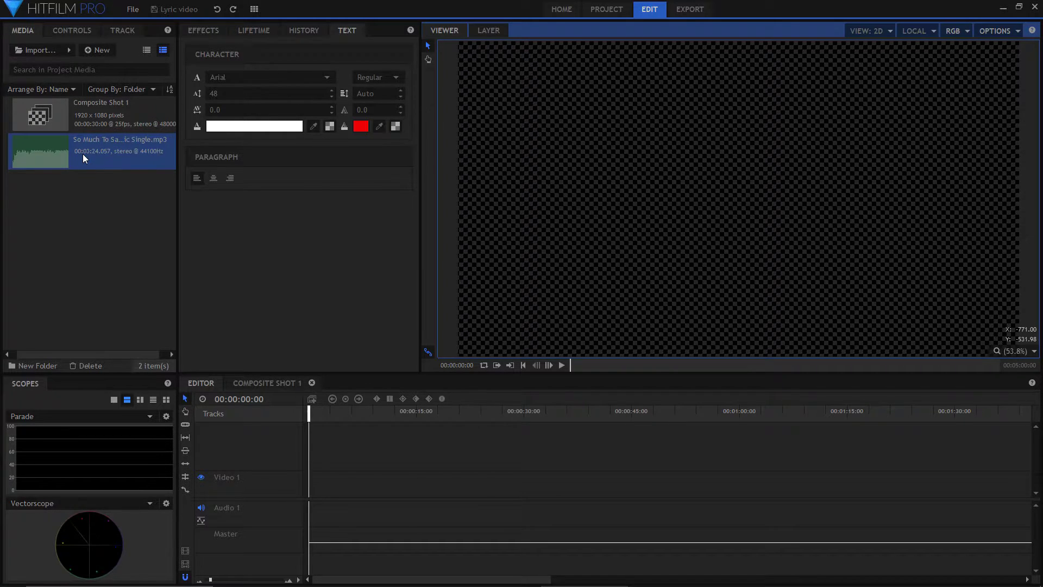
# Place the song mp3 on Audio 1 and preview it from about 16 to 24 seconds.
pyautogui.moveTo(83, 154); pyautogui.dragTo(308, 510)
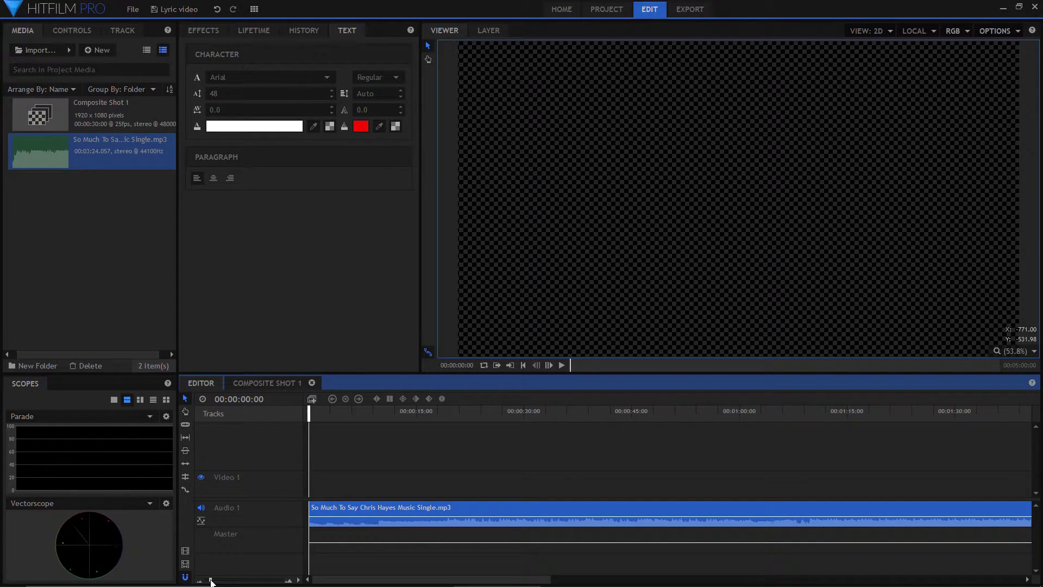
pyautogui.moveTo(209, 581); pyautogui.dragTo(212, 580)
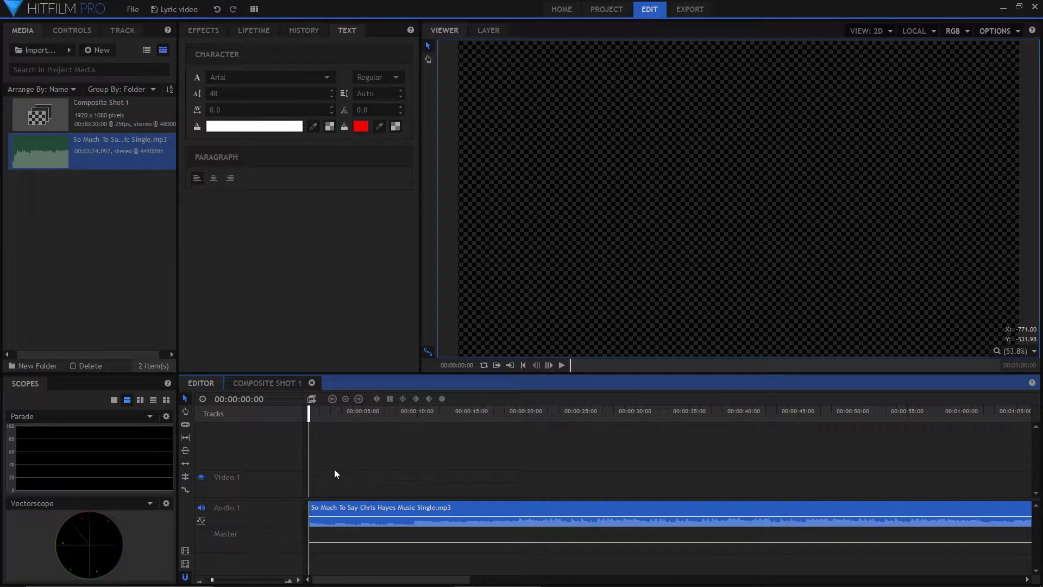
pyautogui.moveTo(311, 416); pyautogui.dragTo(509, 416)
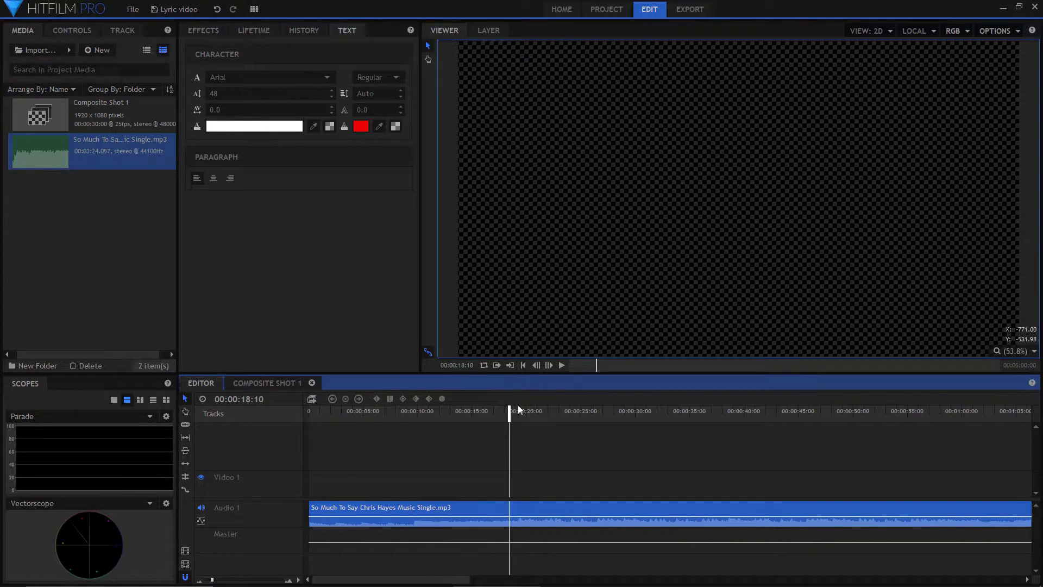
pyautogui.click(563, 364)
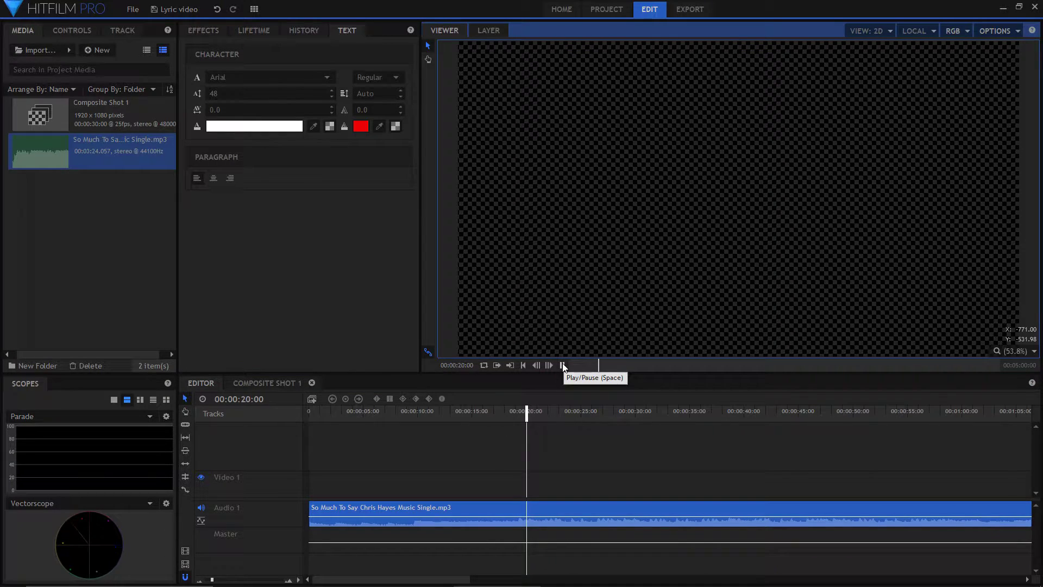
pyautogui.moveTo(458, 579); pyautogui.dragTo(472, 580)
pyautogui.click(563, 364)
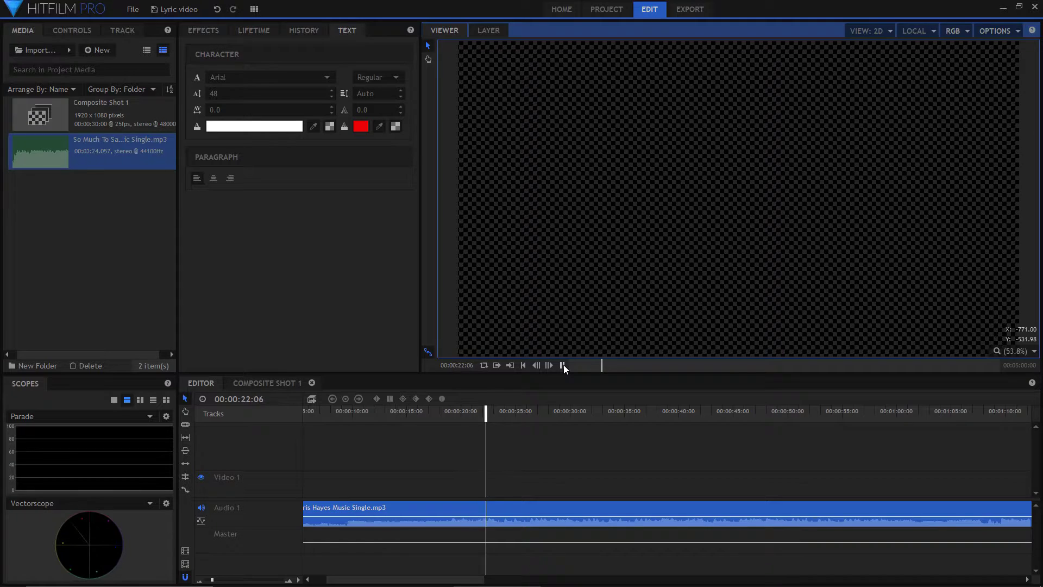
pyautogui.click(563, 364)
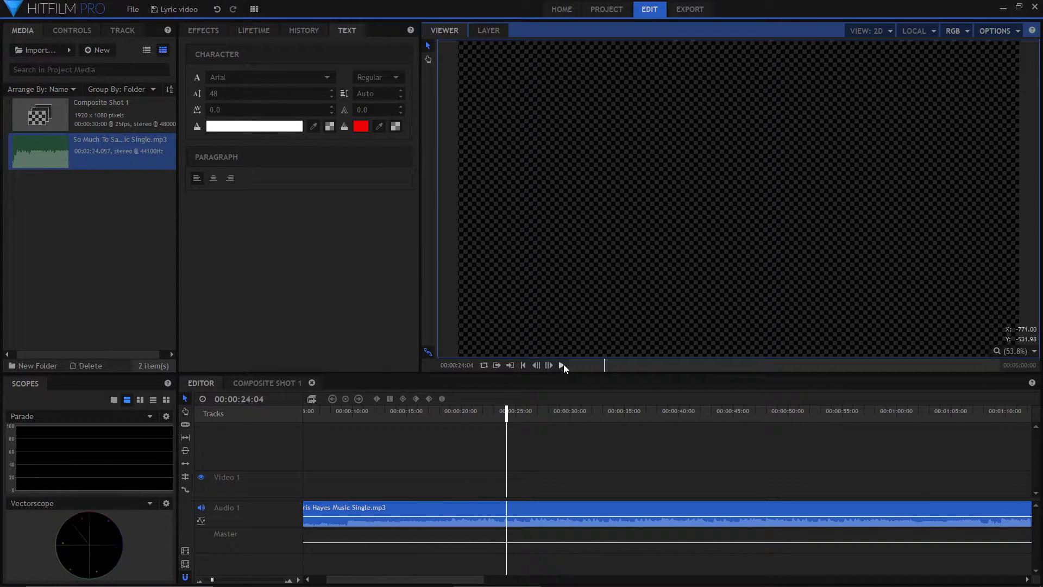
# Slice the song clip at about 24 and 34 seconds and select the middle piece.
pyautogui.click(185, 423)
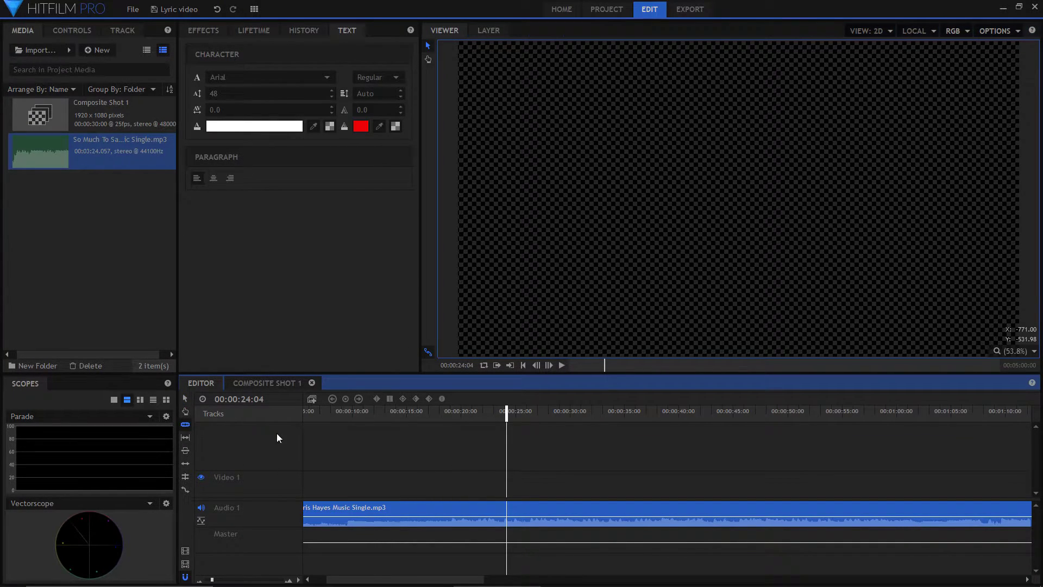
pyautogui.click(447, 510)
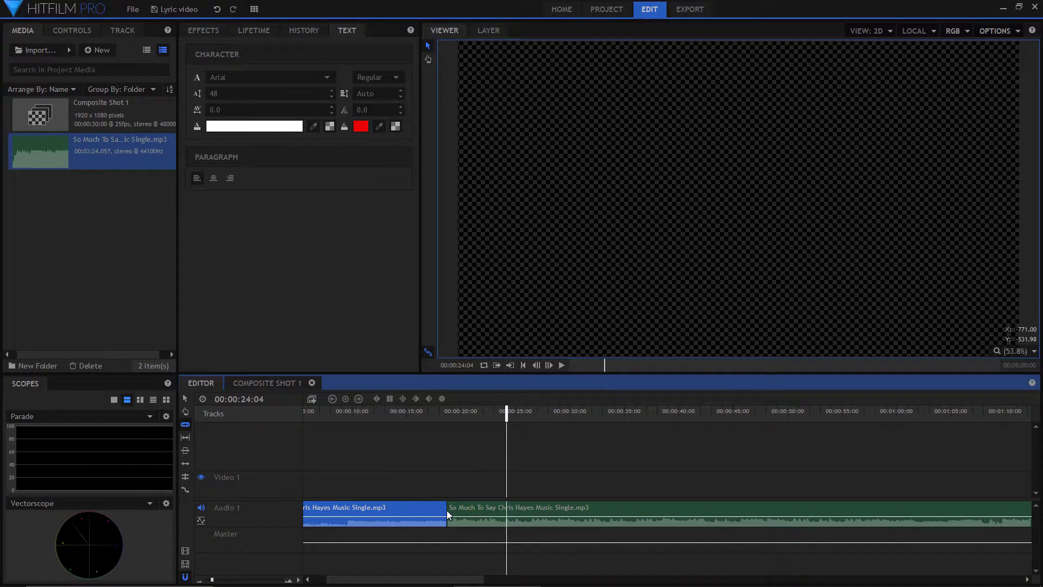
pyautogui.click(562, 365)
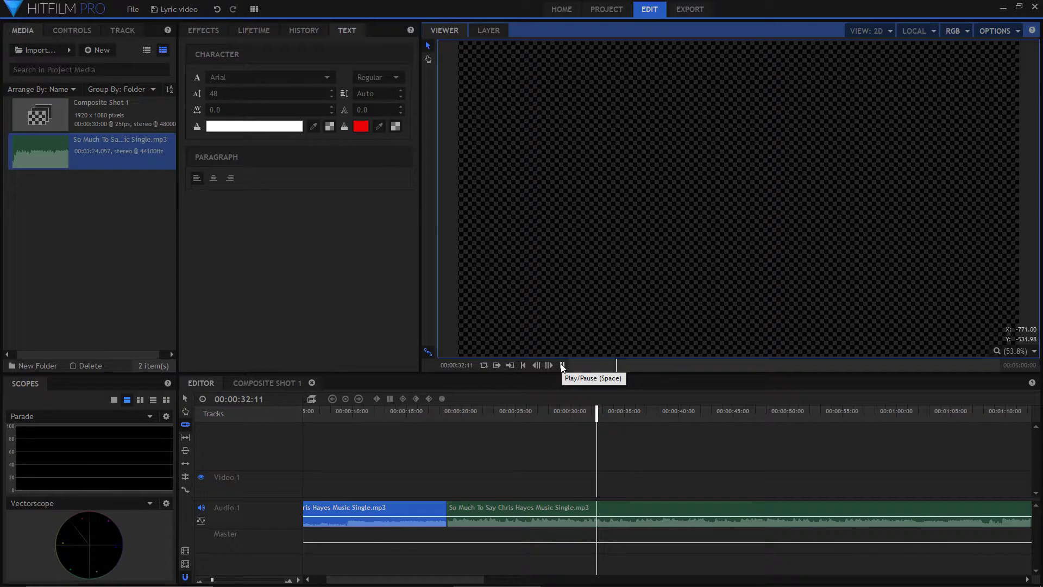
pyautogui.click(562, 366)
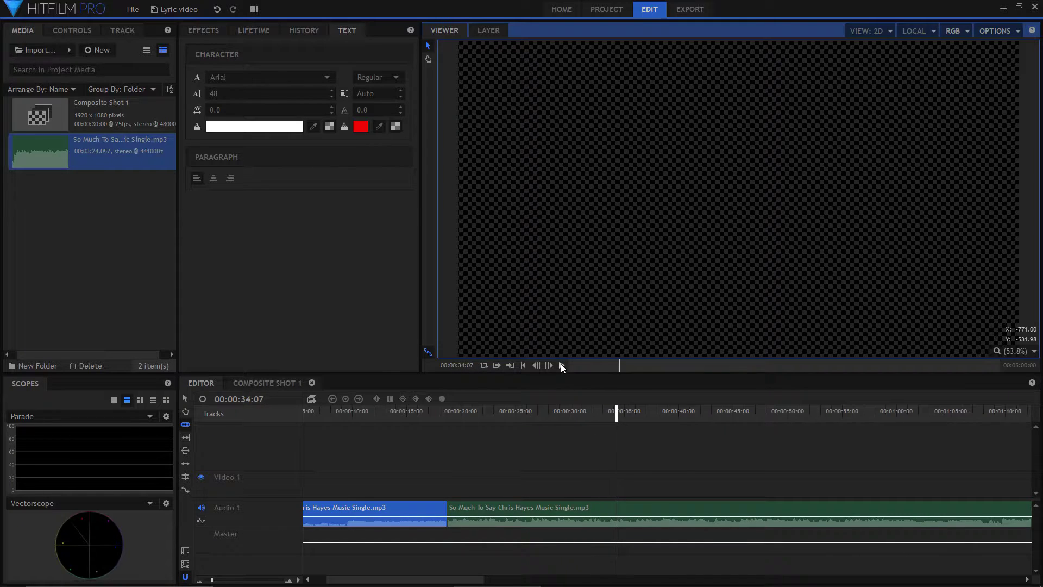
pyautogui.click(616, 511)
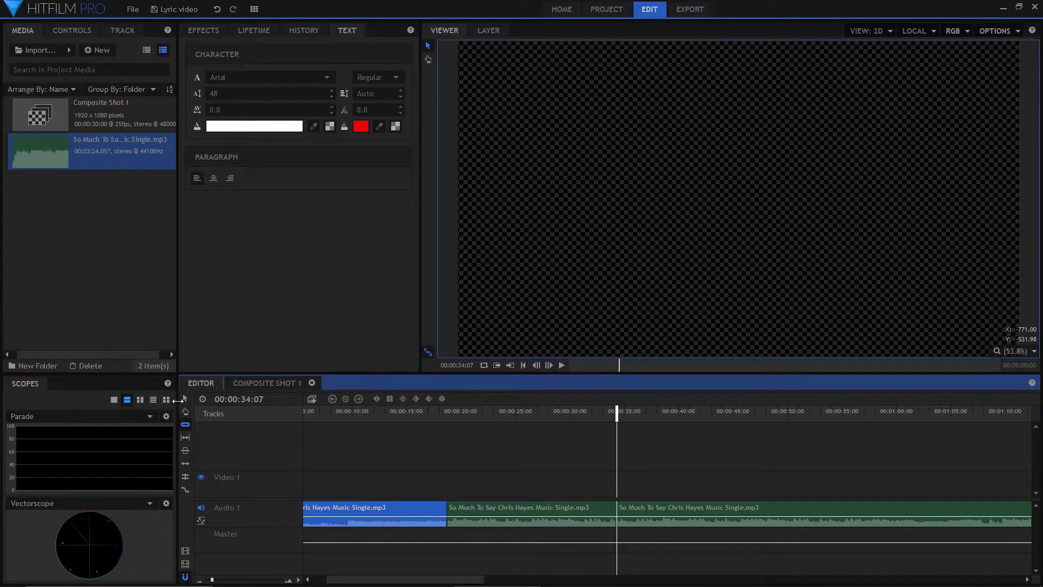
pyautogui.click(494, 514)
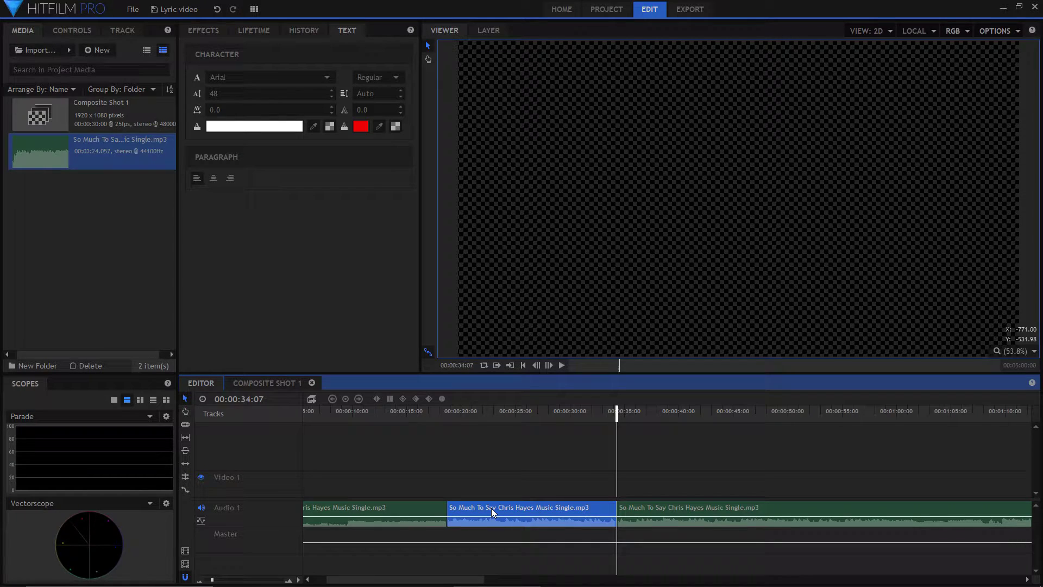
# Turn the middle song clip into a composite shot named 'Lyric Audio'.
pyautogui.rightClick(491, 507)
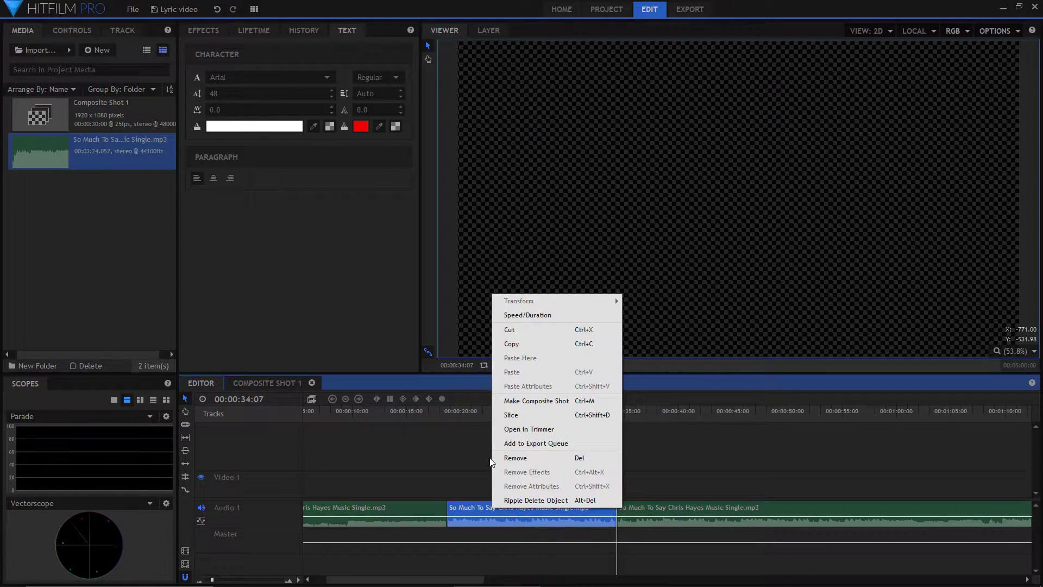
pyautogui.click(540, 400)
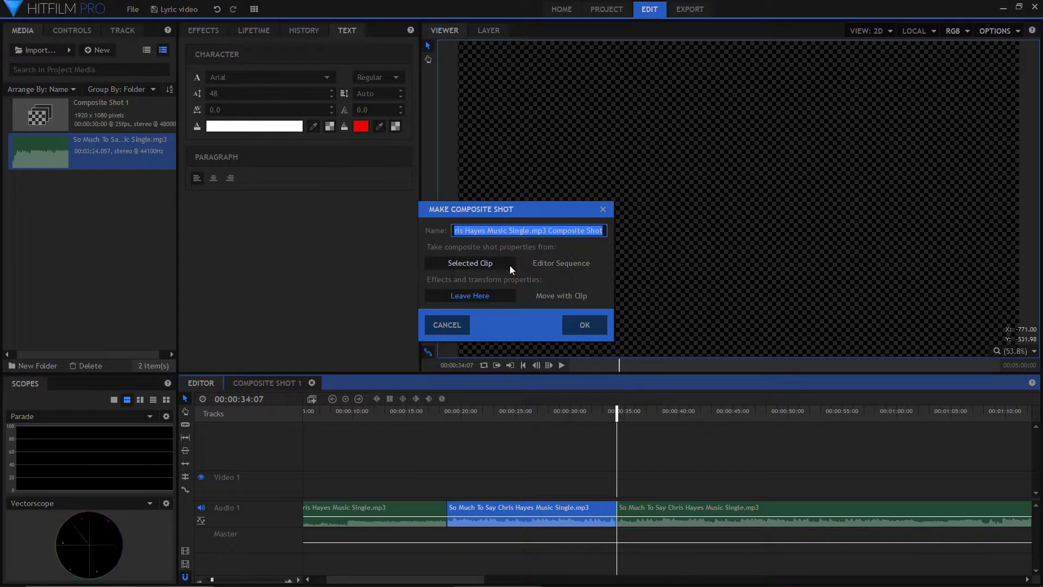
pyautogui.write('Lyric Aud')
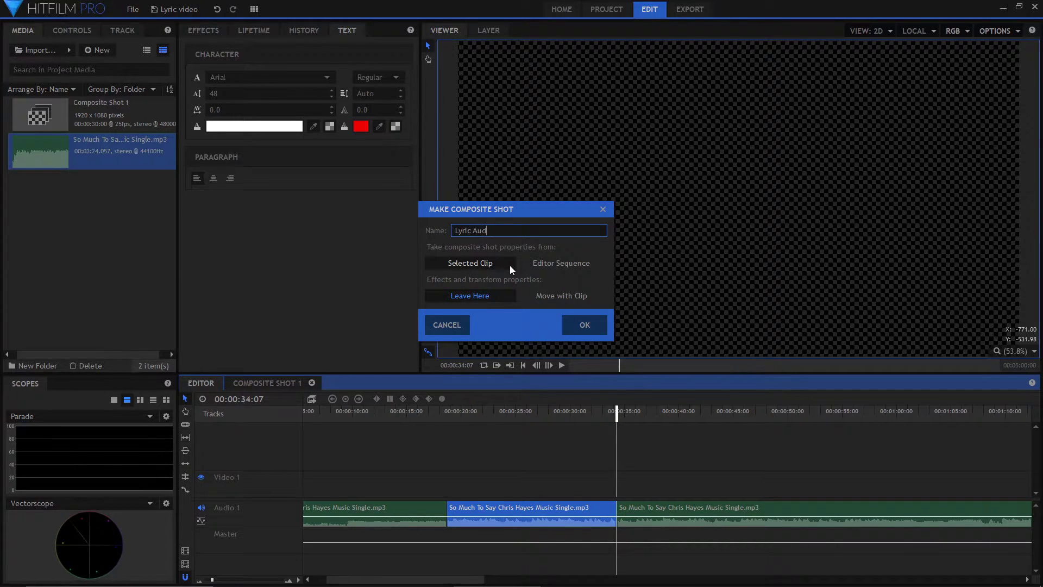
pyautogui.write('io')
pyautogui.click(581, 326)
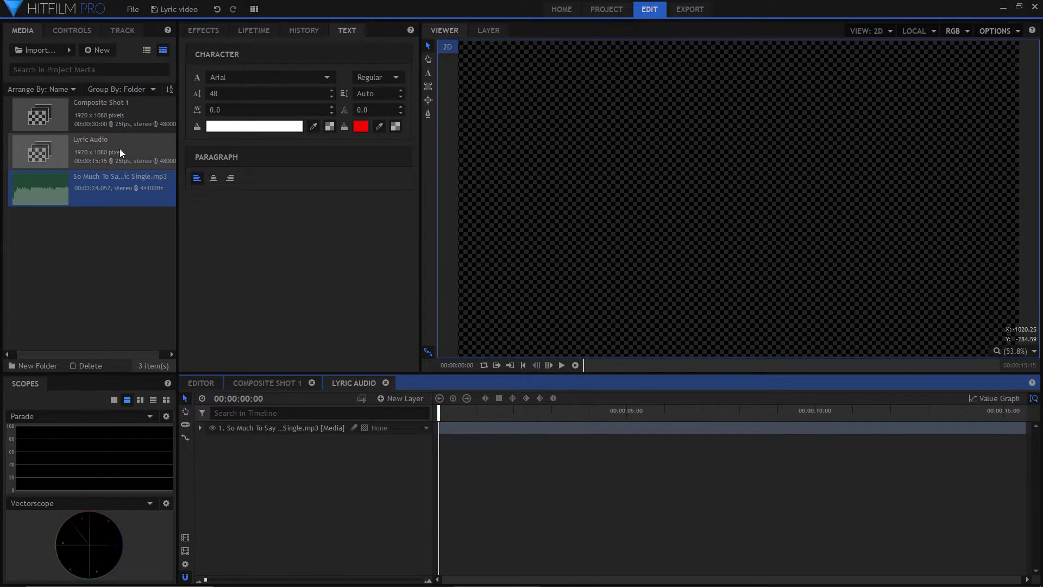
# Create a plane named 'black' and add it to the composite as a layer.
pyautogui.click(99, 50)
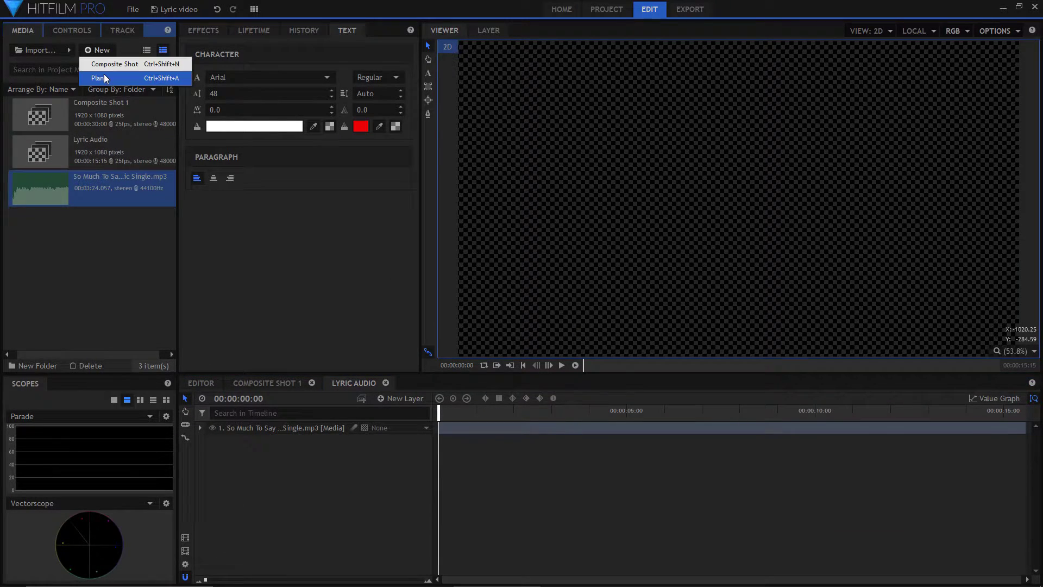
pyautogui.click(105, 78)
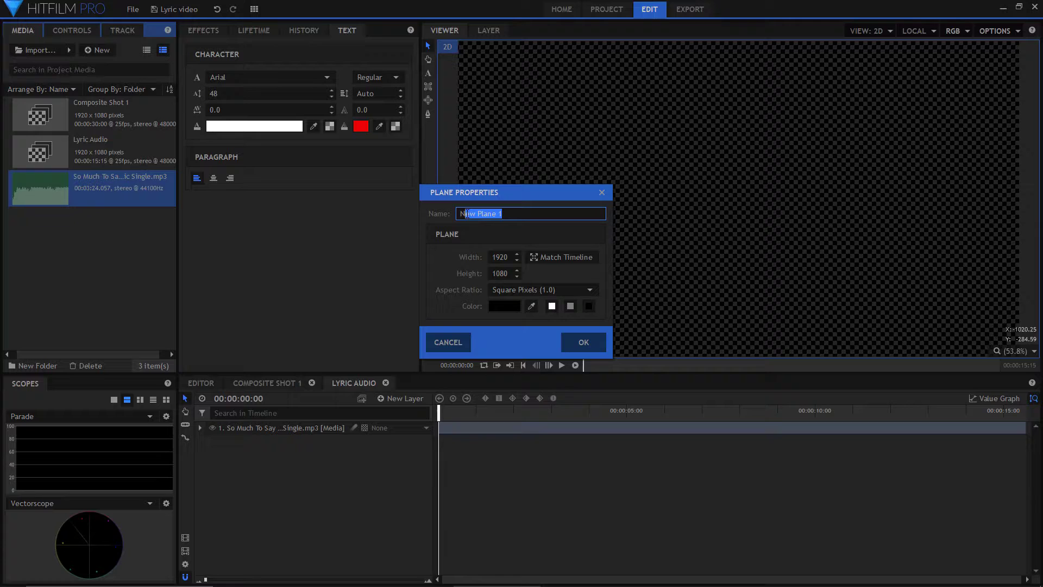
pyautogui.write('black')
pyautogui.click(579, 342)
pyautogui.moveTo(293, 411); pyautogui.dragTo(297, 429)
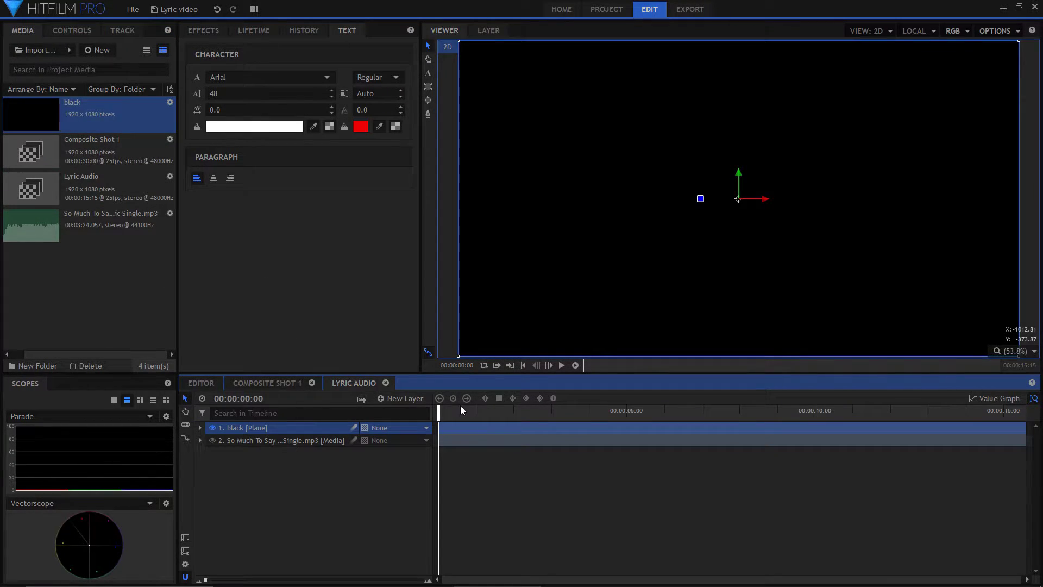
# Add a 400×400 text layer and move its box toward the frame's left.
pyautogui.click(401, 398)
pyautogui.click(387, 427)
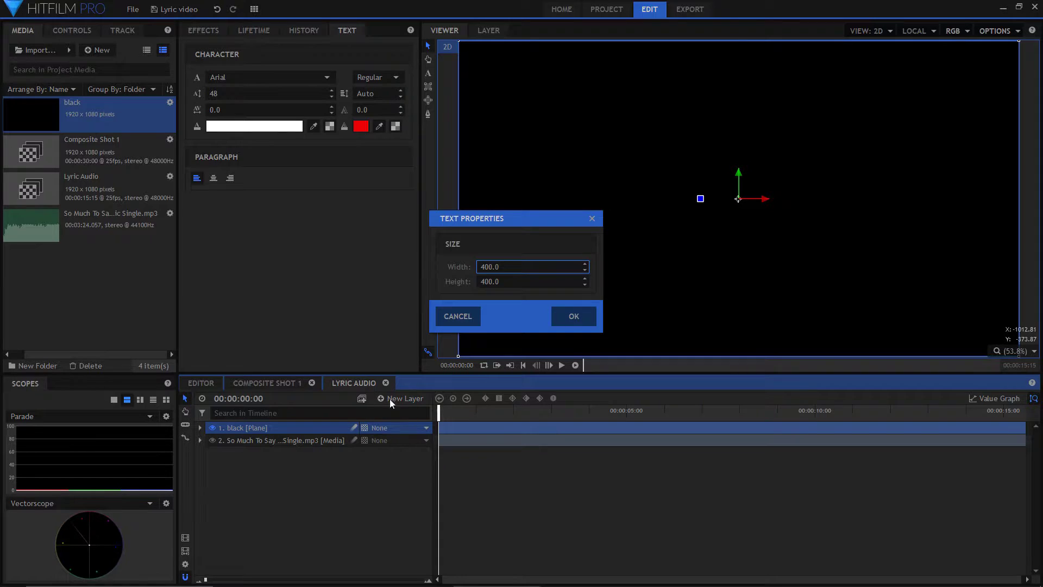
pyautogui.click(568, 321)
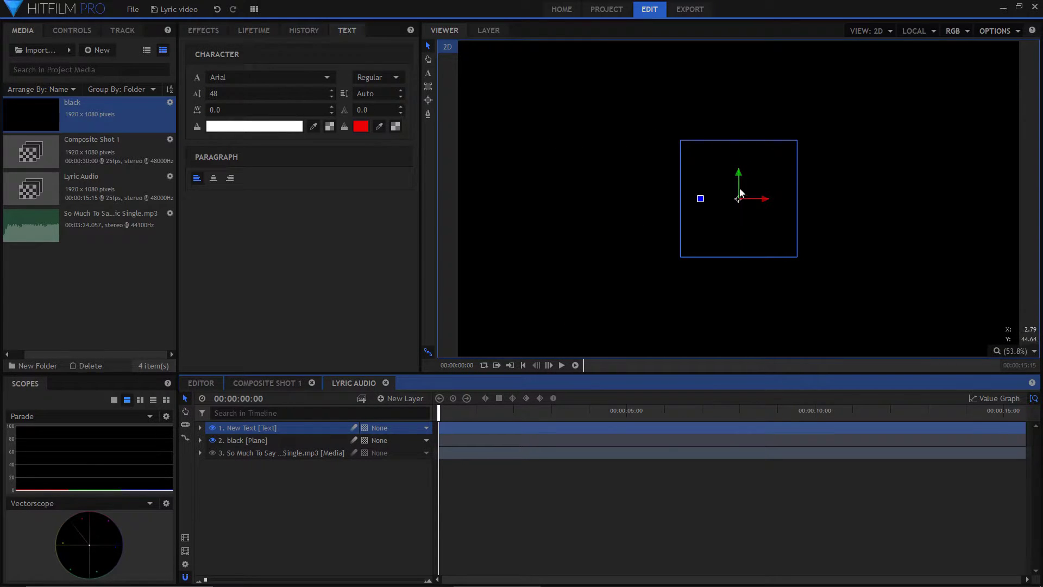
pyautogui.moveTo(757, 199); pyautogui.dragTo(513, 79)
# Duplicate the text layer four times and move New Text[4]'s box to the right side.
pyautogui.click(291, 427)
pyautogui.hotkey('ctrl', 'd')
pyautogui.hotkey('ctrl', 'd')
pyautogui.hotkey('ctrl', 'd')
pyautogui.hotkey('ctrl', 'd')
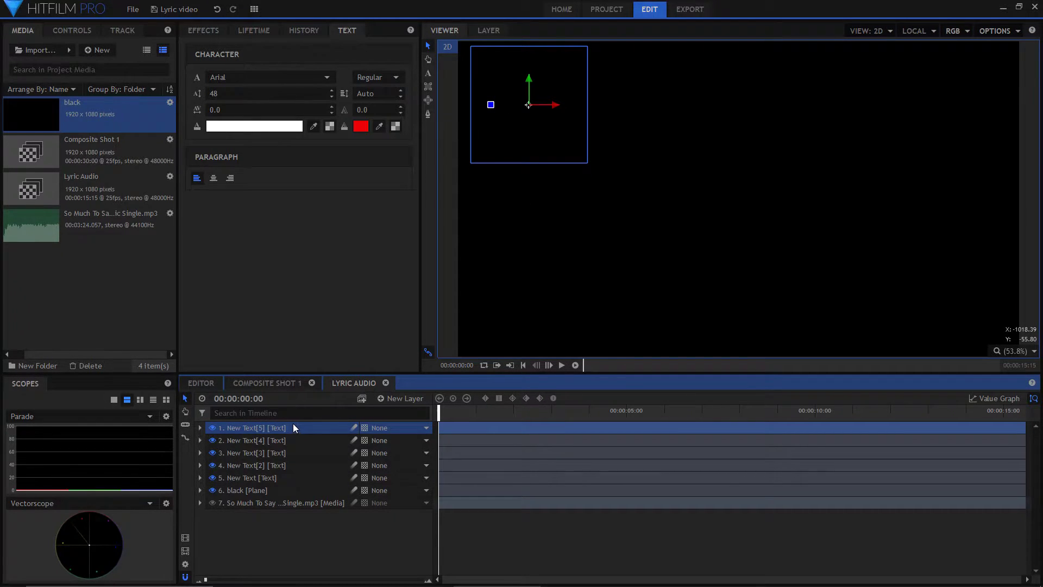
pyautogui.click(266, 467)
pyautogui.click(261, 432)
pyautogui.click(262, 440)
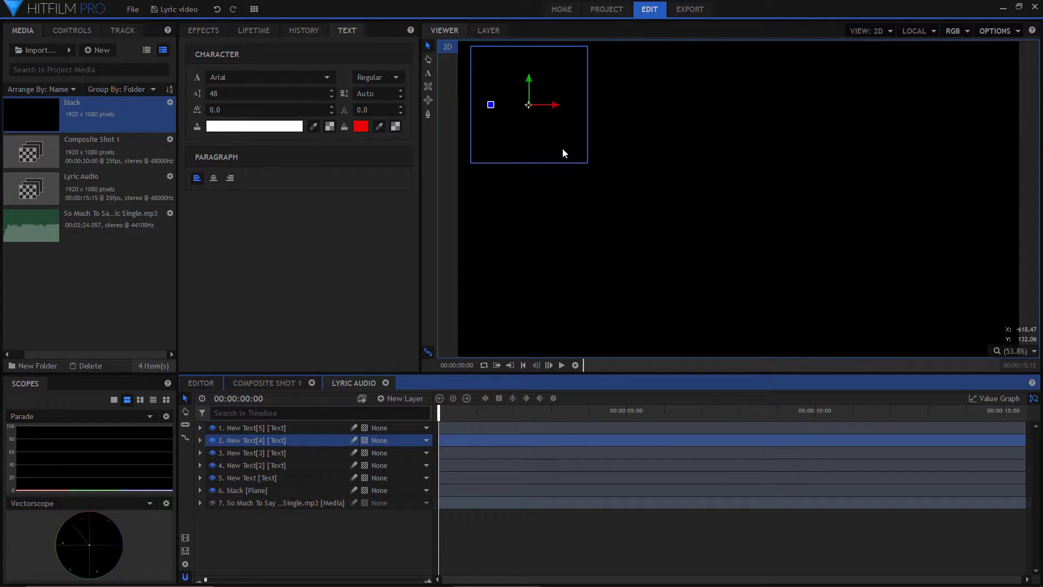
pyautogui.moveTo(556, 105); pyautogui.dragTo(975, 105)
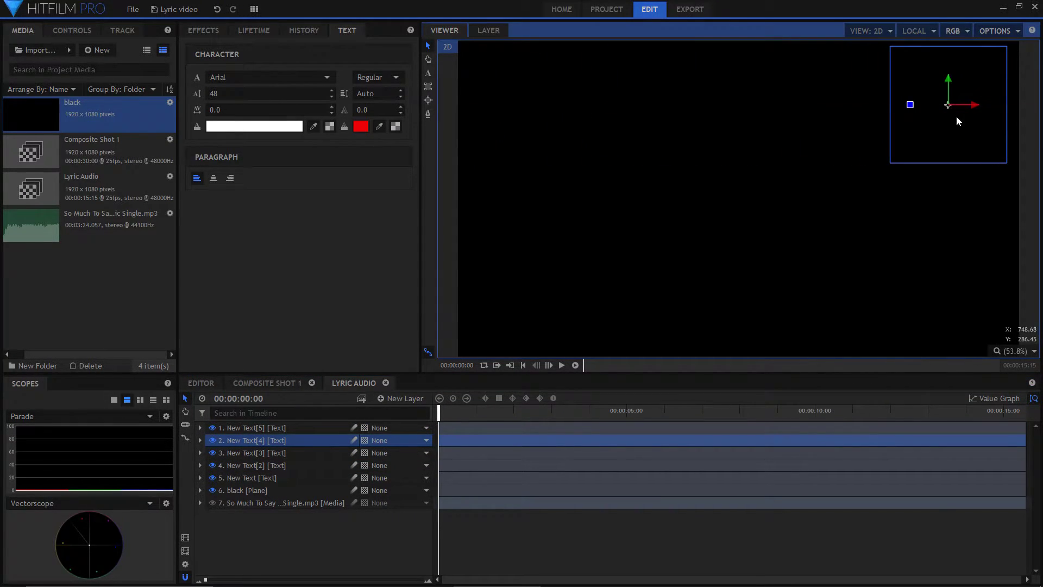
# Nudge New Text[5]'s box left and move New Text[2]'s box into the lower half.
pyautogui.click(233, 429)
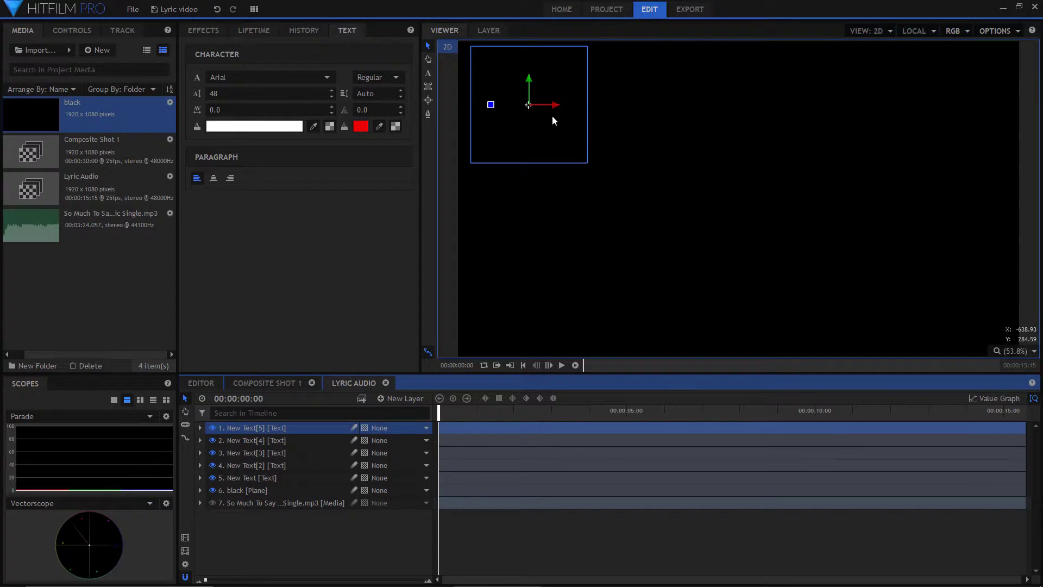
pyautogui.moveTo(592, 104); pyautogui.dragTo(560, 105)
pyautogui.click(262, 440)
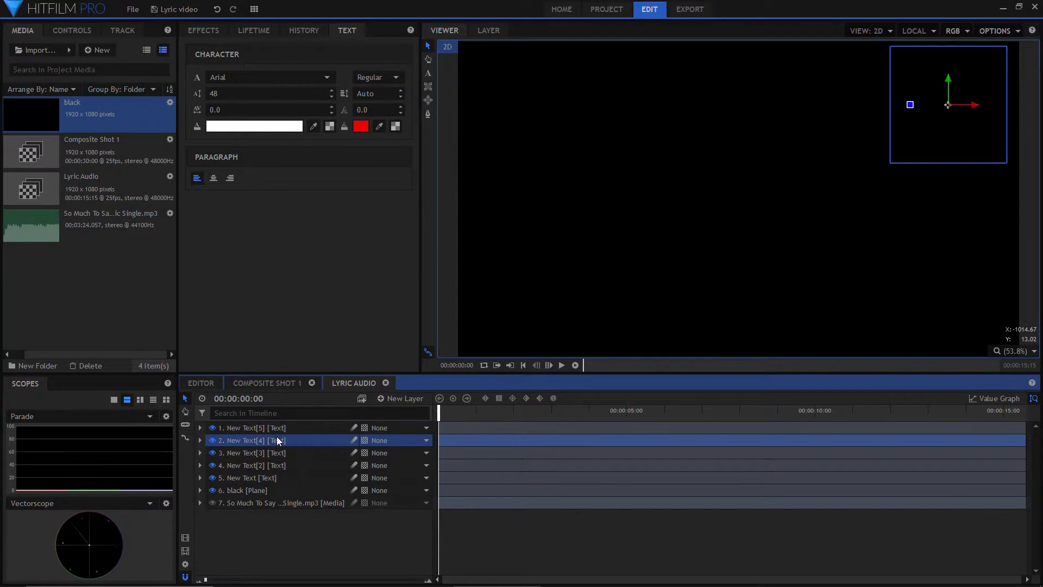
pyautogui.click(269, 452)
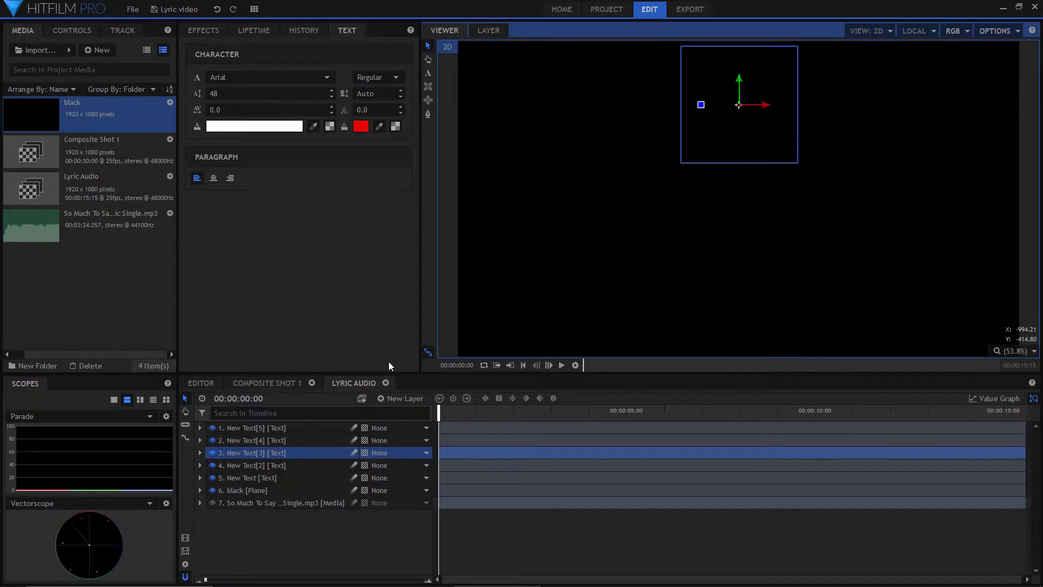
pyautogui.click(272, 466)
pyautogui.moveTo(528, 81); pyautogui.dragTo(529, 239)
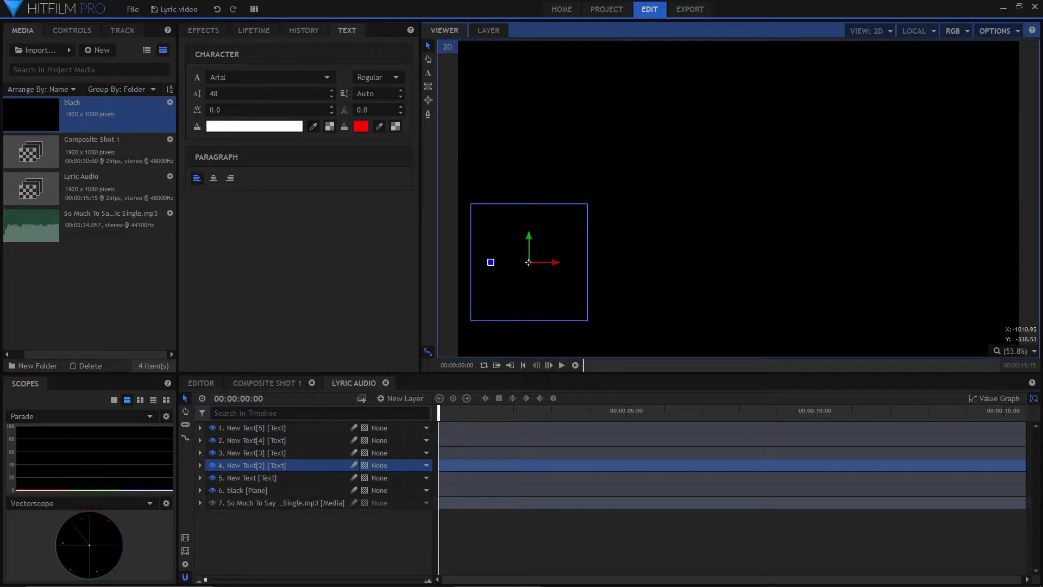
pyautogui.click(250, 477)
pyautogui.click(526, 118)
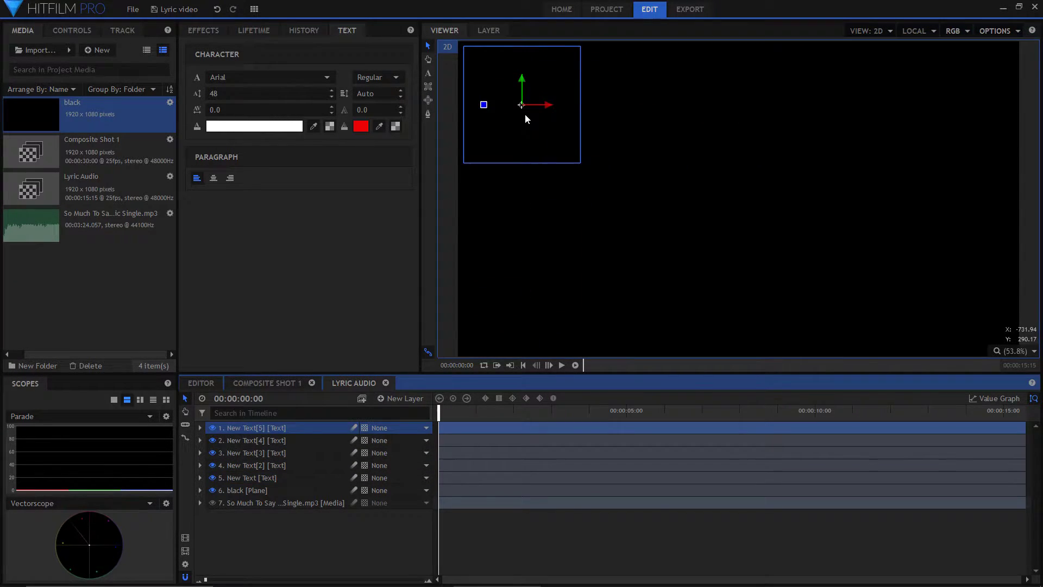
# Center the first box's lyric lines, enlarge them, and set the font to Segoe UI Black.
pyautogui.click(428, 73)
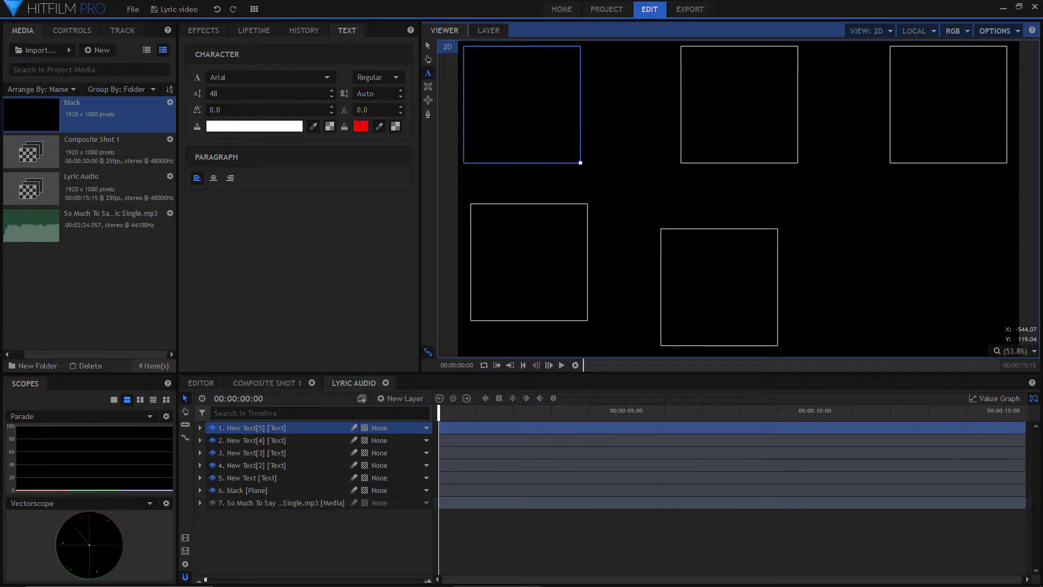
pyautogui.moveTo(580, 162); pyautogui.dragTo(608, 156)
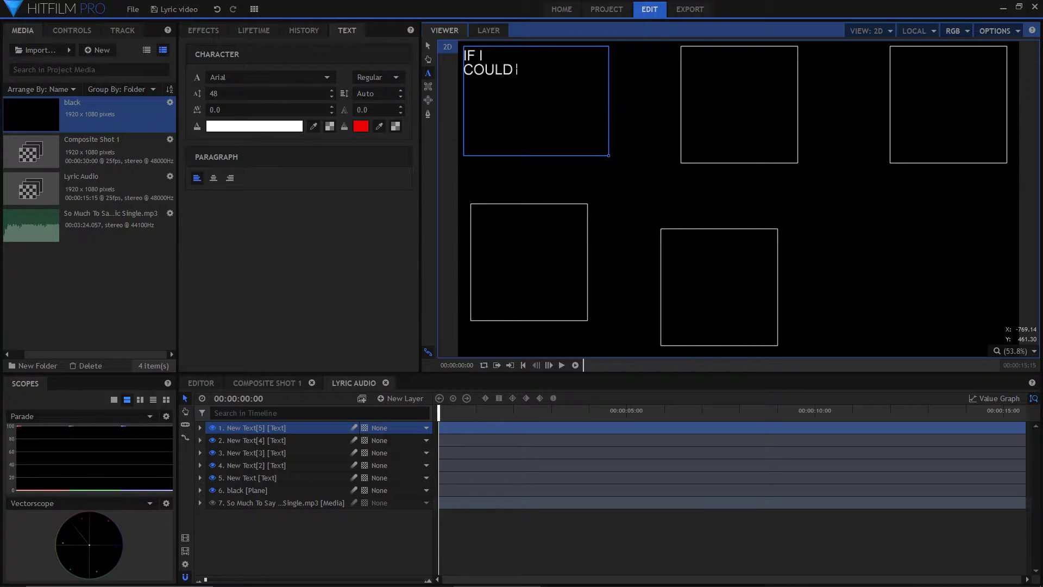
pyautogui.moveTo(494, 83); pyautogui.dragTo(420, 76)
pyautogui.click(214, 177)
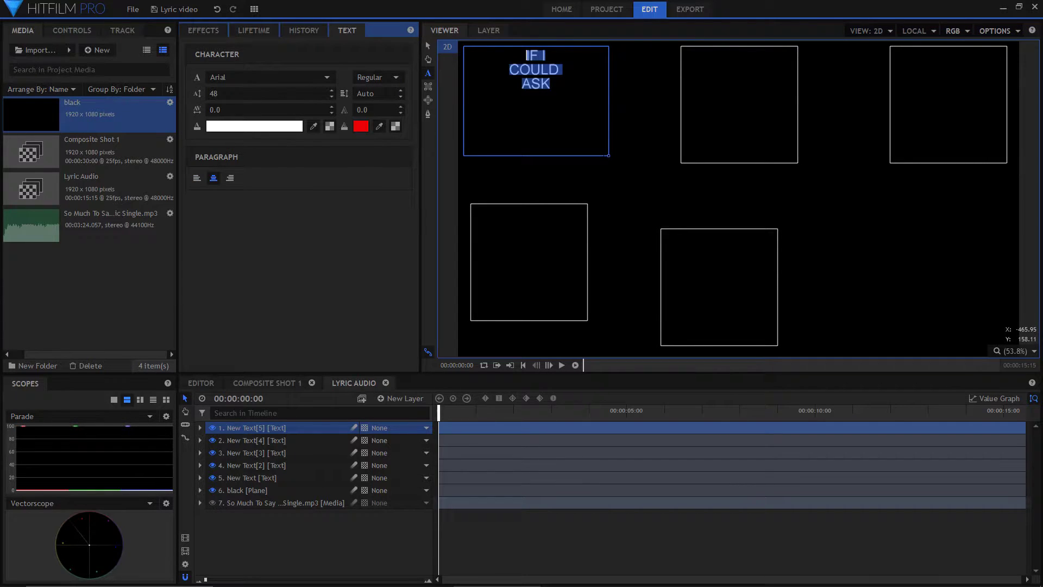
pyautogui.moveTo(332, 92); pyautogui.dragTo(340, 237)
pyautogui.click(326, 77)
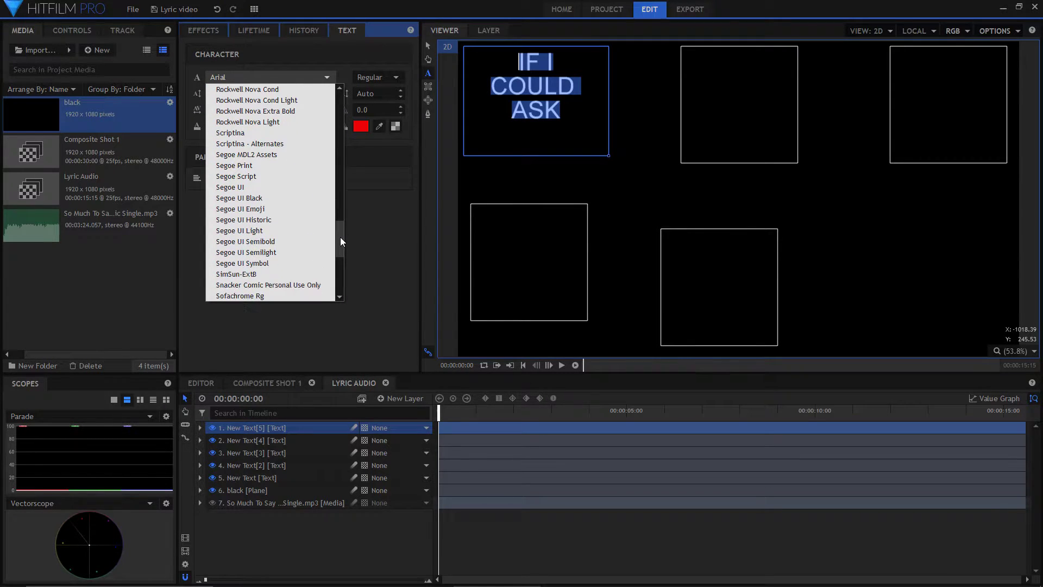
pyautogui.click(272, 199)
# Enlarge the words COULD and IF I and the letter M of MORE.
pyautogui.moveTo(492, 86); pyautogui.dragTo(573, 86)
pyautogui.moveTo(333, 96); pyautogui.dragTo(334, 96)
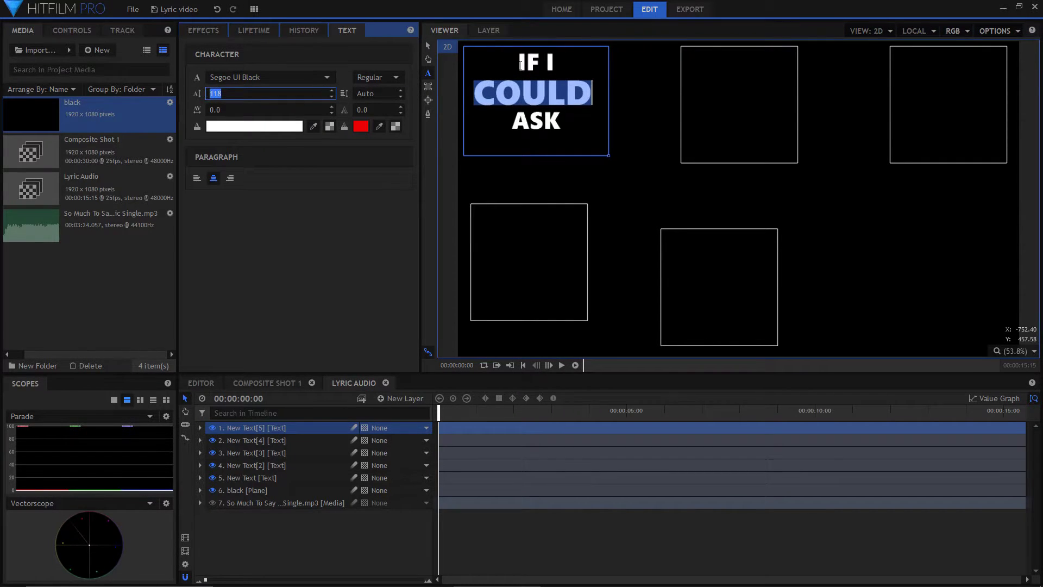
pyautogui.moveTo(521, 65); pyautogui.dragTo(554, 63)
pyautogui.moveTo(333, 95); pyautogui.dragTo(333, 95)
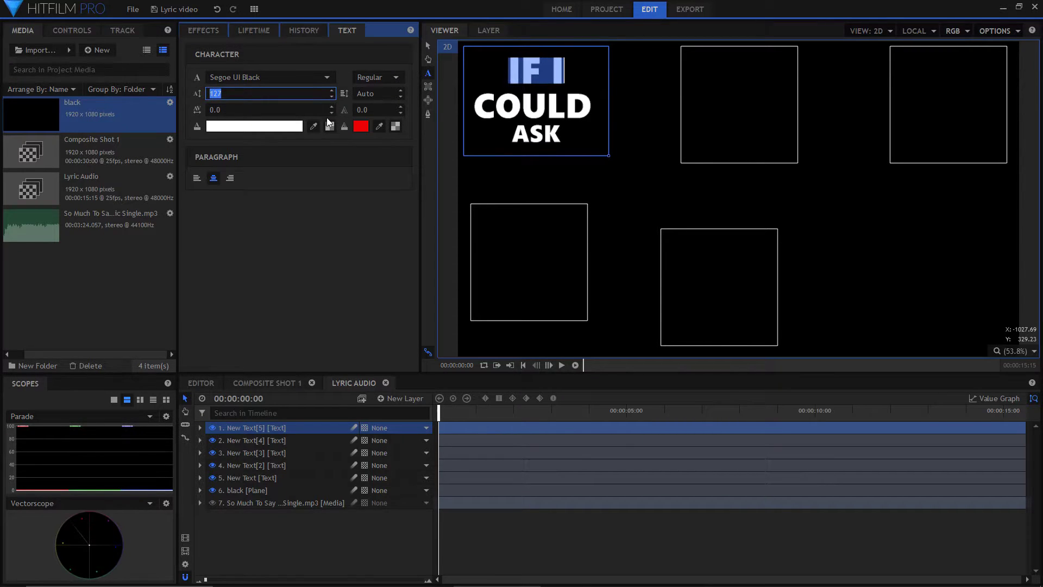
pyautogui.click(564, 70)
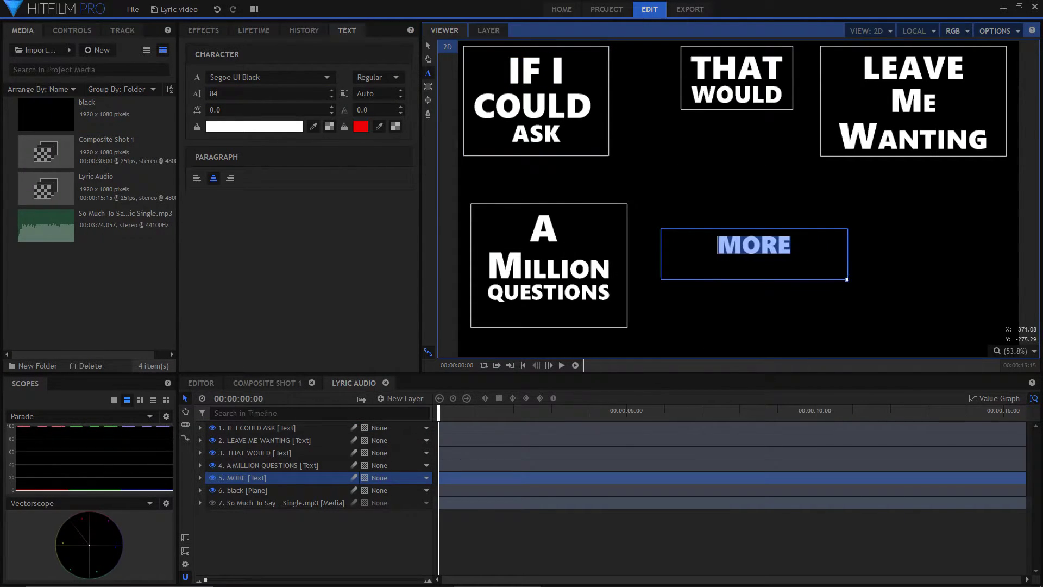
pyautogui.click(729, 247)
pyautogui.moveTo(716, 245); pyautogui.dragTo(729, 245)
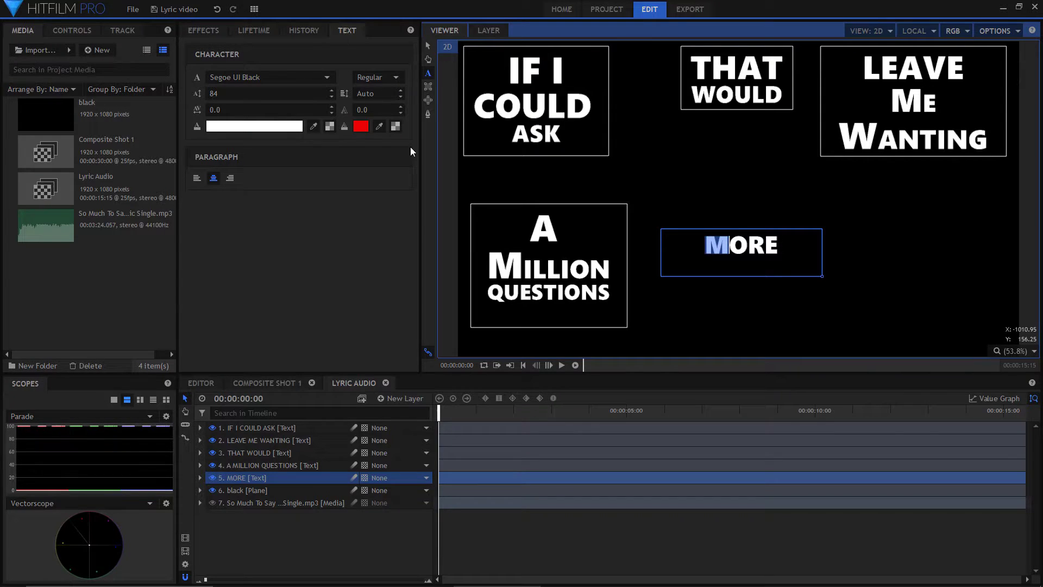
pyautogui.moveTo(333, 91); pyautogui.dragTo(334, 92)
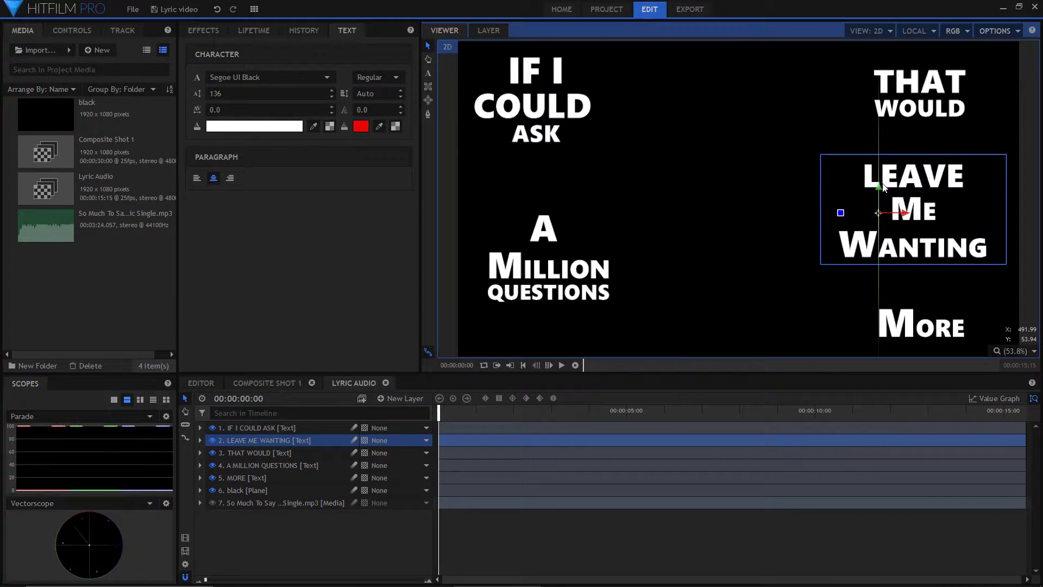
# Scale IF I COULD ASK down to 50% and rotate the MORE text 180° upside down.
pyautogui.click(201, 441)
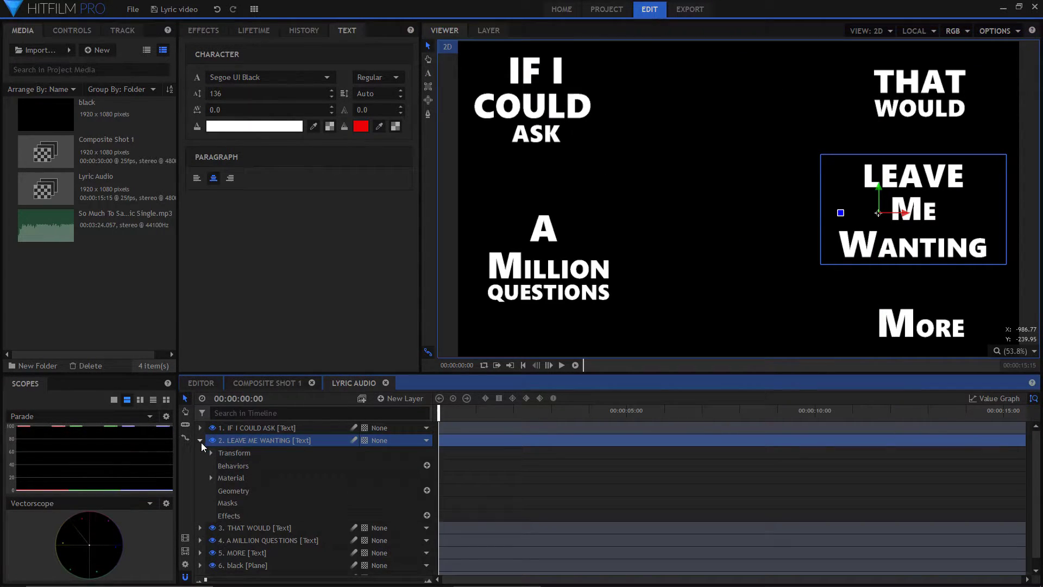
pyautogui.click(201, 441)
pyautogui.click(199, 428)
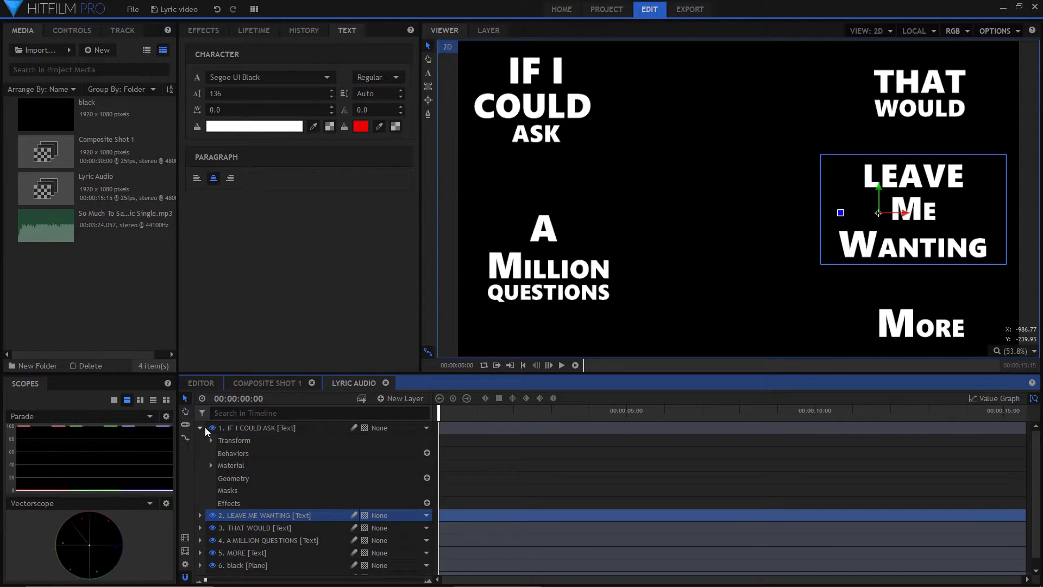
pyautogui.click(210, 440)
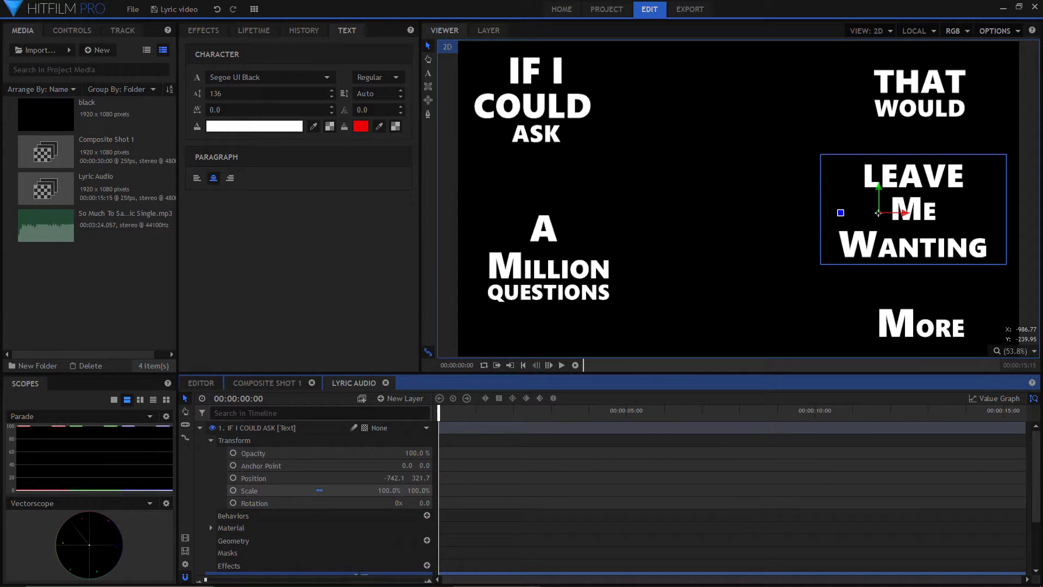
pyautogui.moveTo(386, 491); pyautogui.dragTo(353, 491)
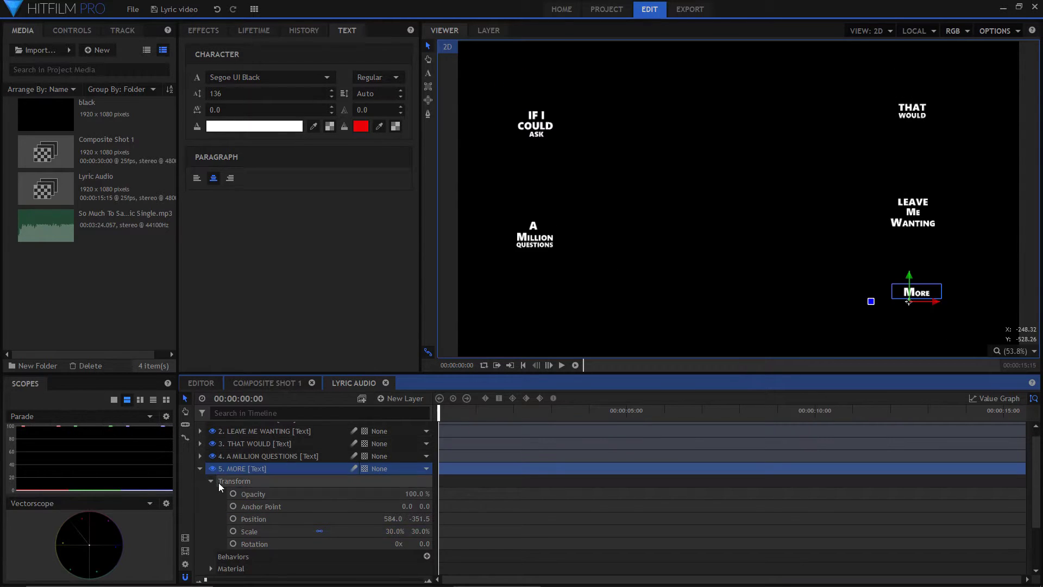
pyautogui.moveTo(871, 301); pyautogui.dragTo(891, 294)
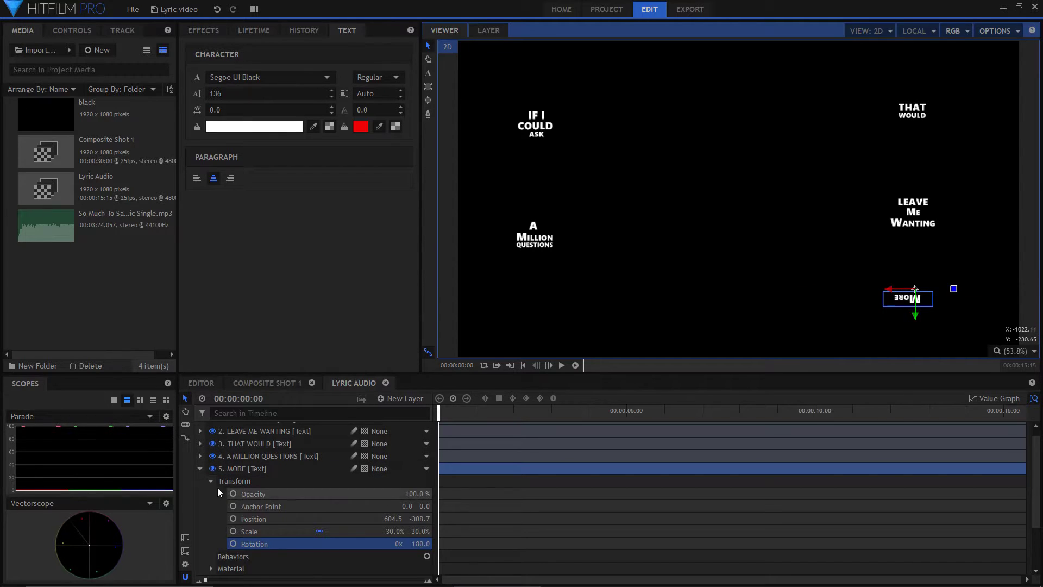
# Switch IF I COULD ASK, LEAVE ME WANTING and THAT WOULD to 3D Plane, accepting the added camera.
pyautogui.click(210, 481)
pyautogui.click(200, 478)
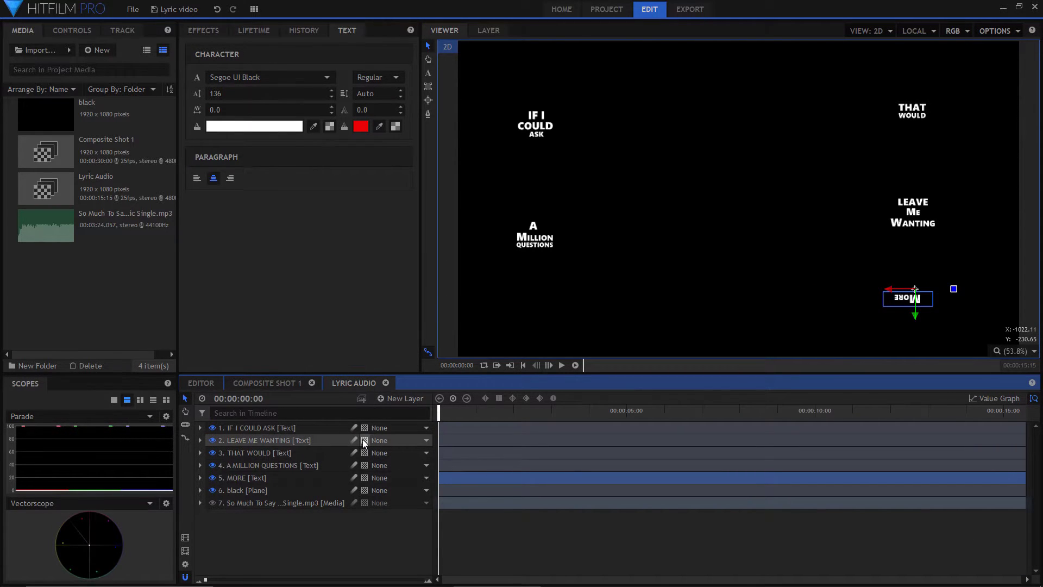
pyautogui.click(364, 427)
pyautogui.click(381, 455)
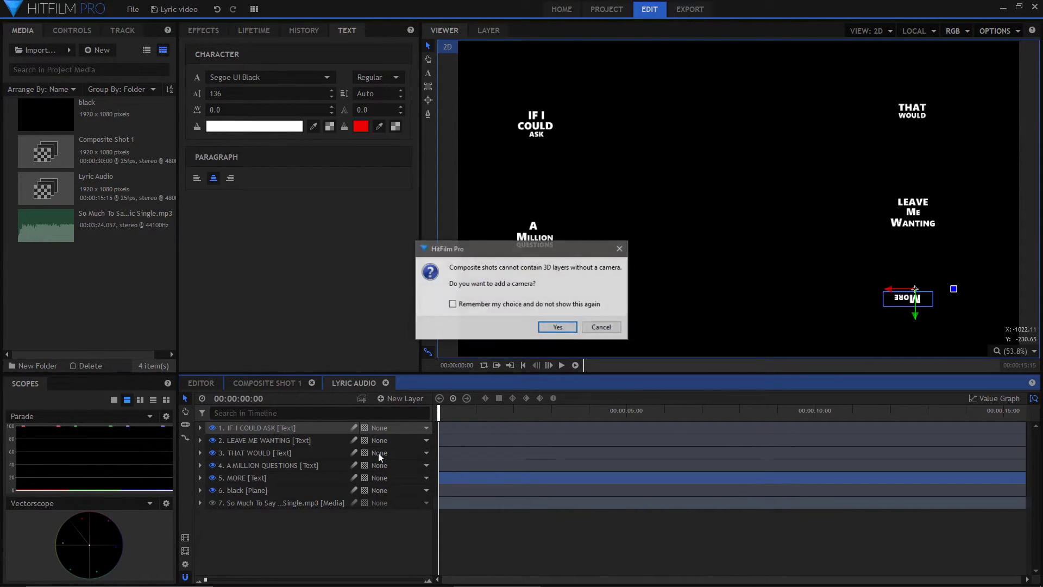
pyautogui.click(546, 328)
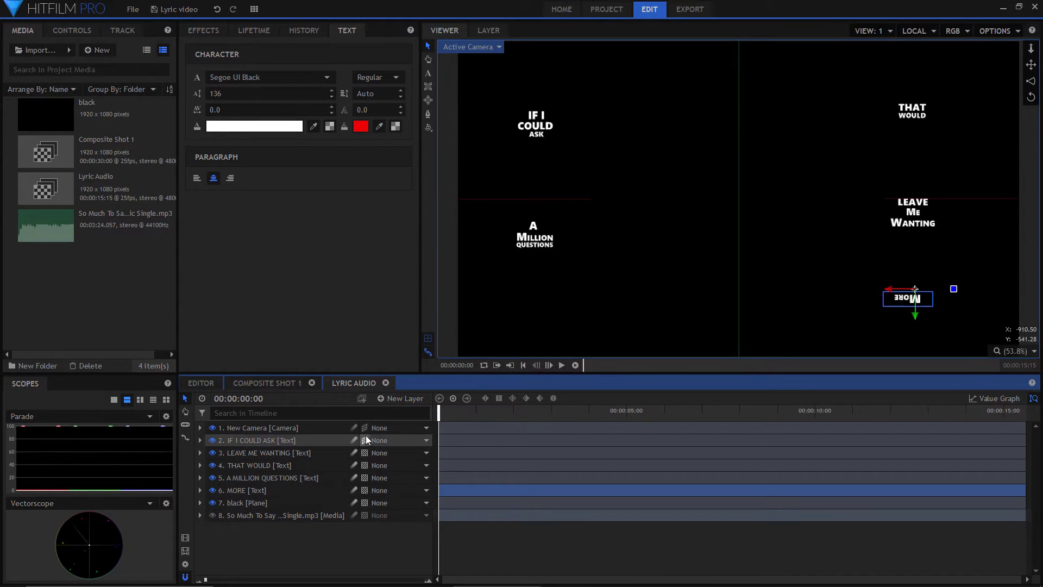
pyautogui.click(364, 453)
pyautogui.click(374, 479)
pyautogui.click(364, 465)
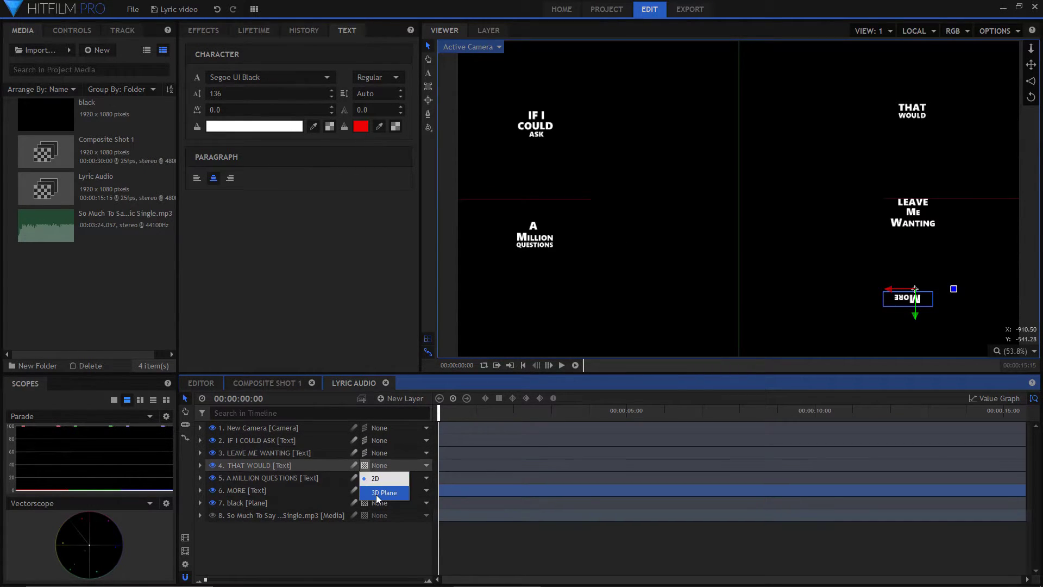
pyautogui.click(380, 492)
pyautogui.click(363, 477)
# Make A MILLION QUESTIONS and MORE 3D planes as well.
pyautogui.click(375, 511)
pyautogui.click(364, 490)
pyautogui.click(376, 514)
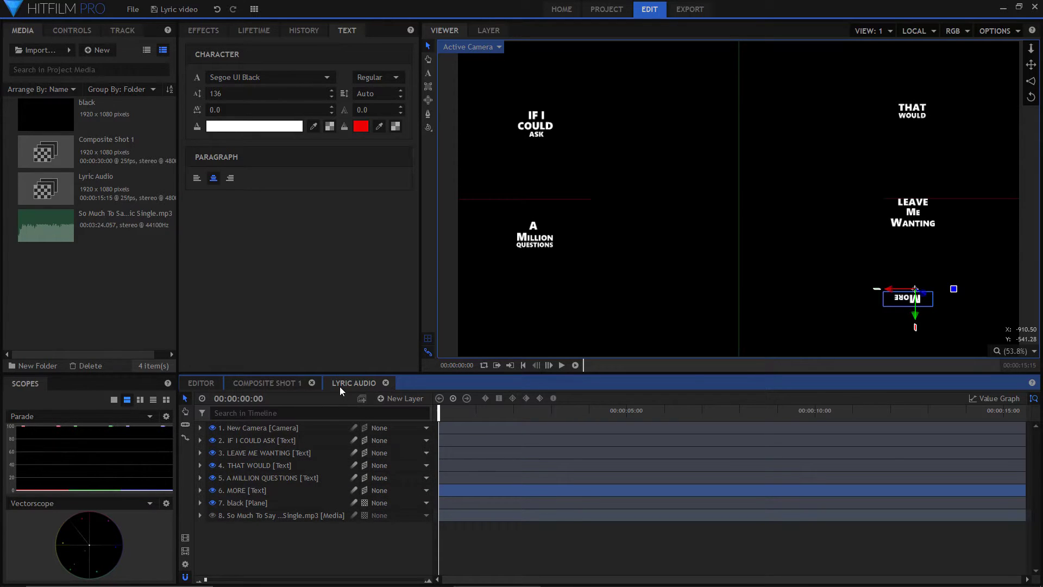
# Keyframe the camera's position, orientation and X/Y/Z rotation, with position -688, 245, 457.
pyautogui.click(200, 428)
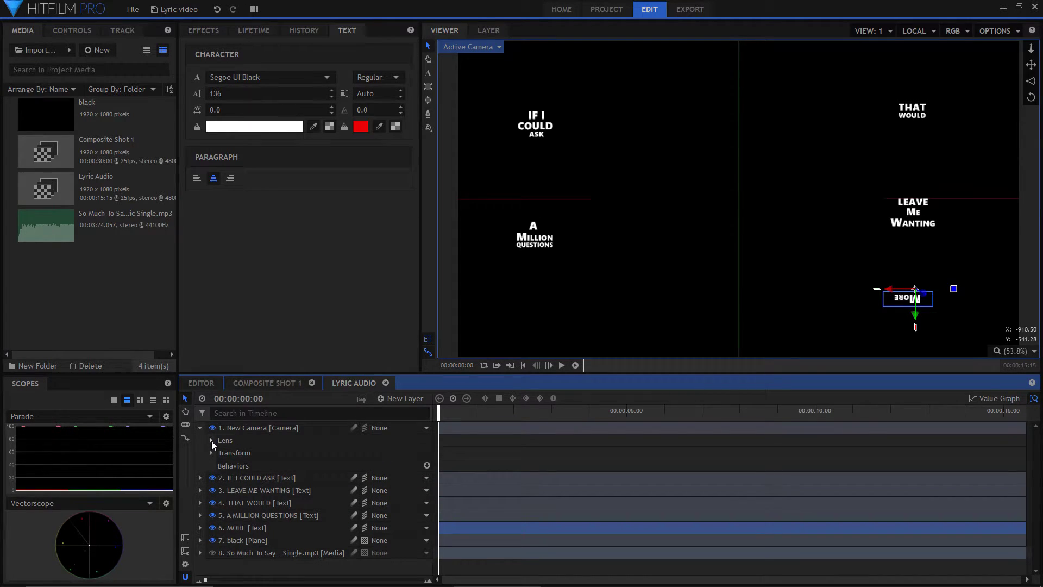
pyautogui.click(211, 452)
pyautogui.click(233, 466)
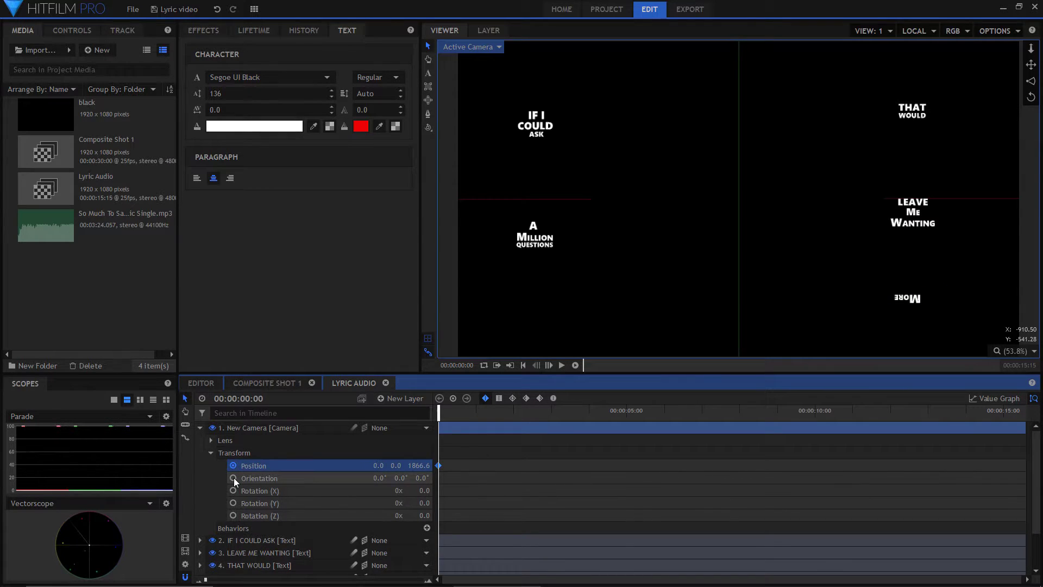
pyautogui.click(233, 478)
pyautogui.click(233, 491)
pyautogui.click(232, 503)
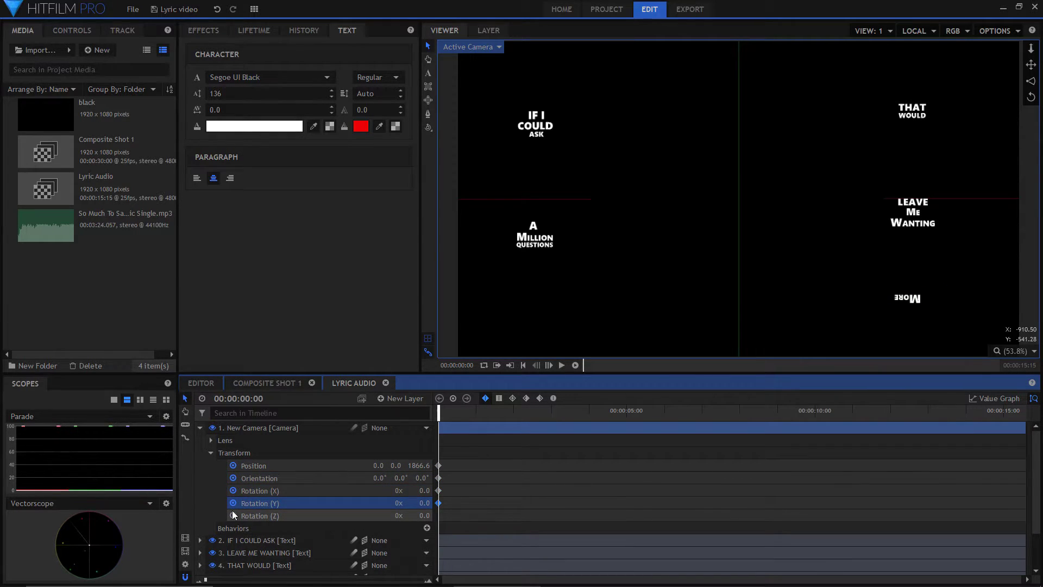
pyautogui.click(233, 515)
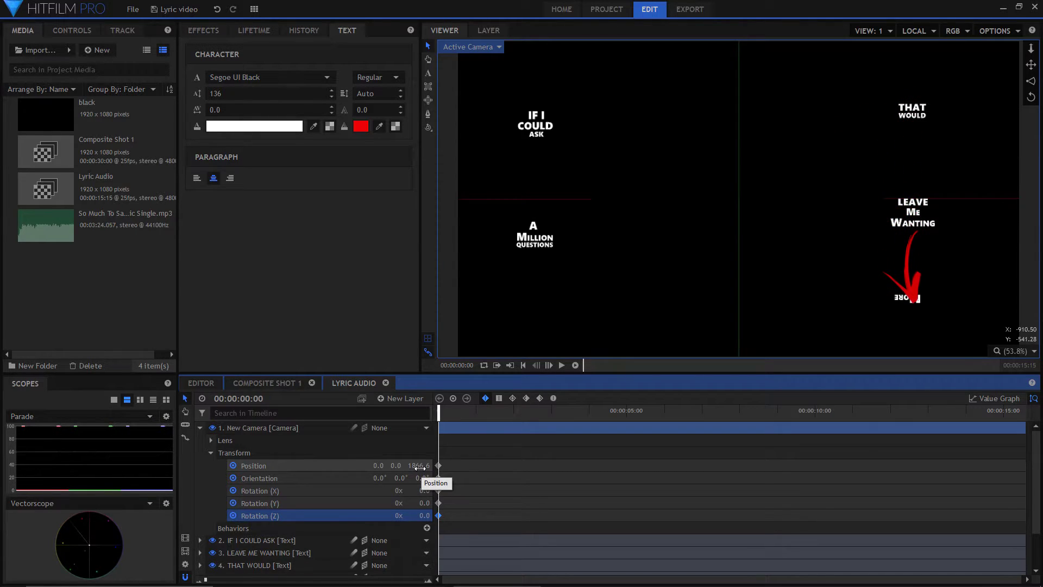
pyautogui.moveTo(409, 466); pyautogui.dragTo(494, 466)
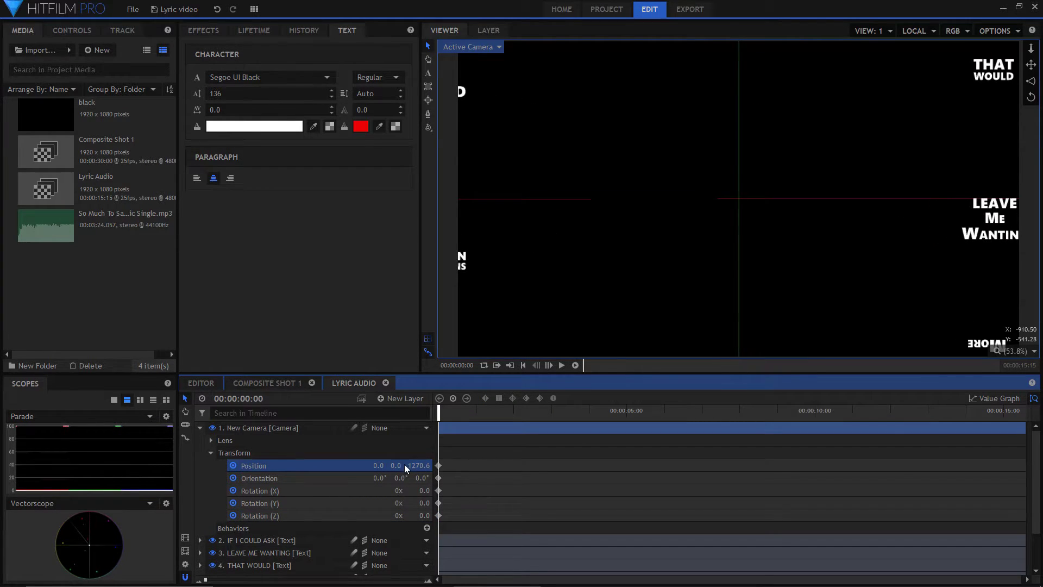
pyautogui.moveTo(405, 468); pyautogui.dragTo(355, 465)
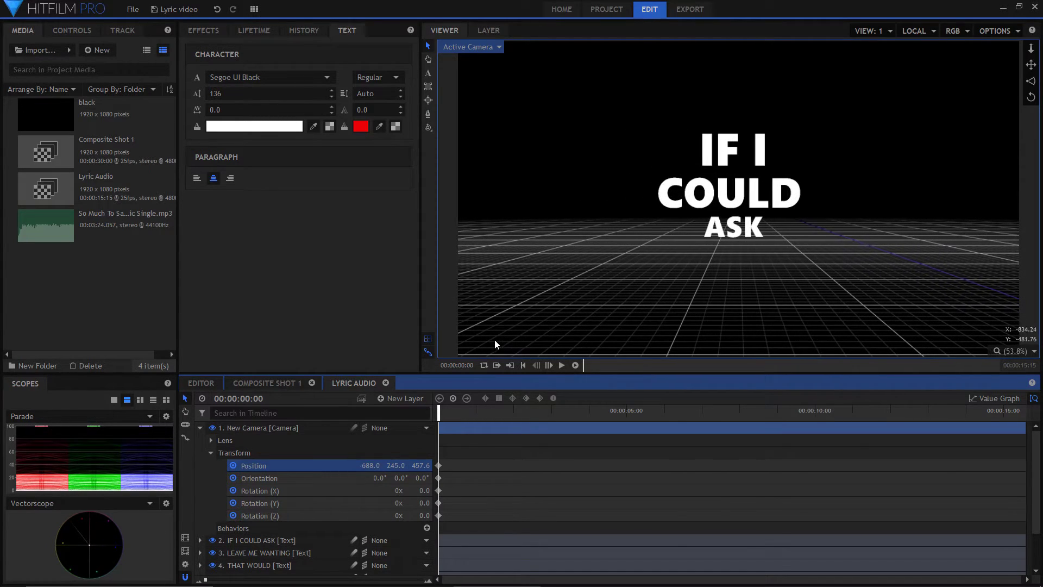
# Keyframe the camera pushing in closer on IF I COULD ASK around 1:08.
pyautogui.click(562, 367)
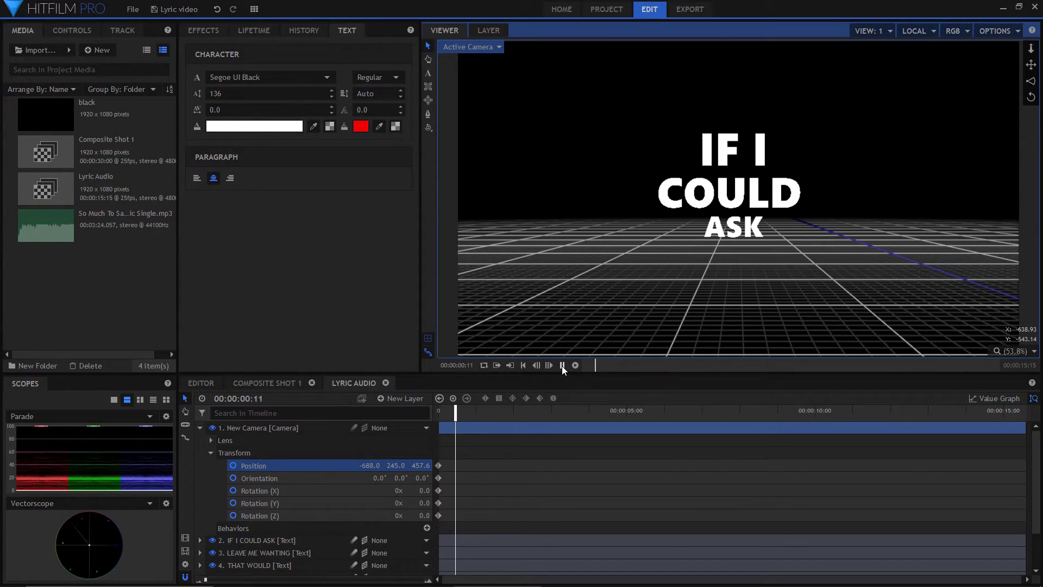
pyautogui.click(561, 366)
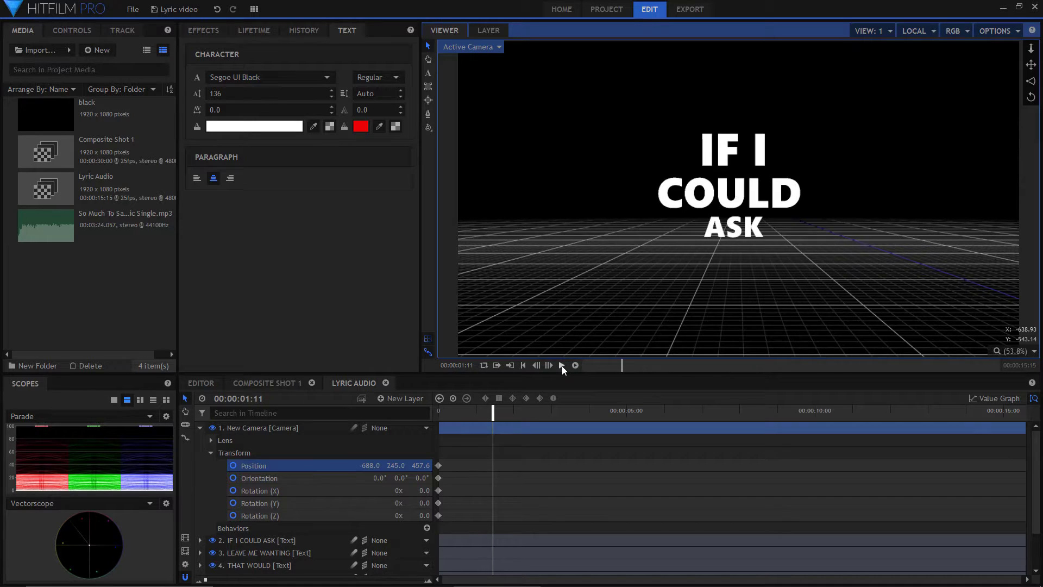
pyautogui.click(492, 412)
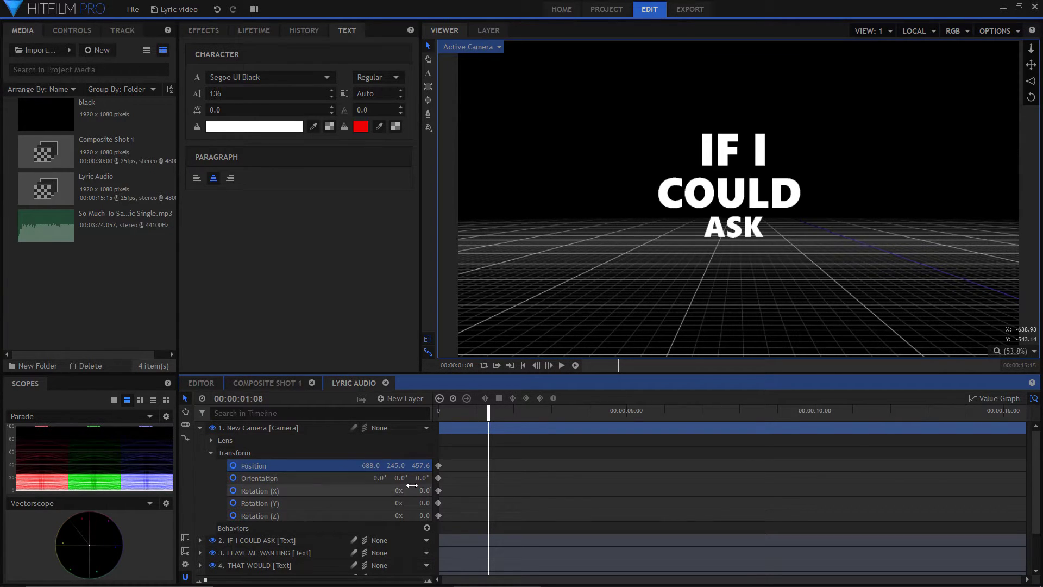
pyautogui.moveTo(418, 467); pyautogui.dragTo(352, 467)
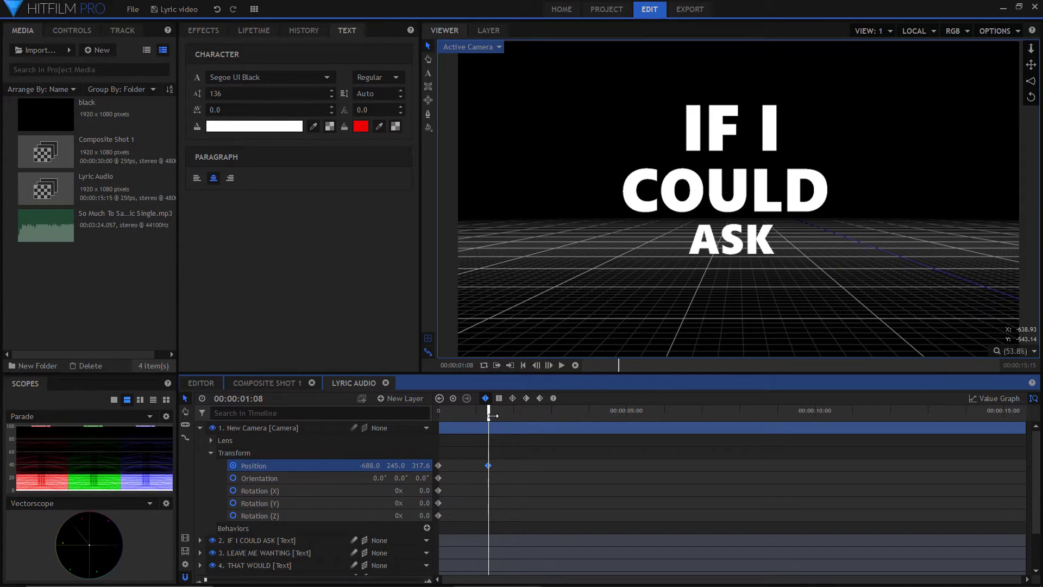
# Keyframe the camera at 2:03 lowered to -688, -135, 317, framing A MILLION QUESTIONS.
pyautogui.moveTo(492, 415); pyautogui.dragTo(485, 416)
pyautogui.click(561, 365)
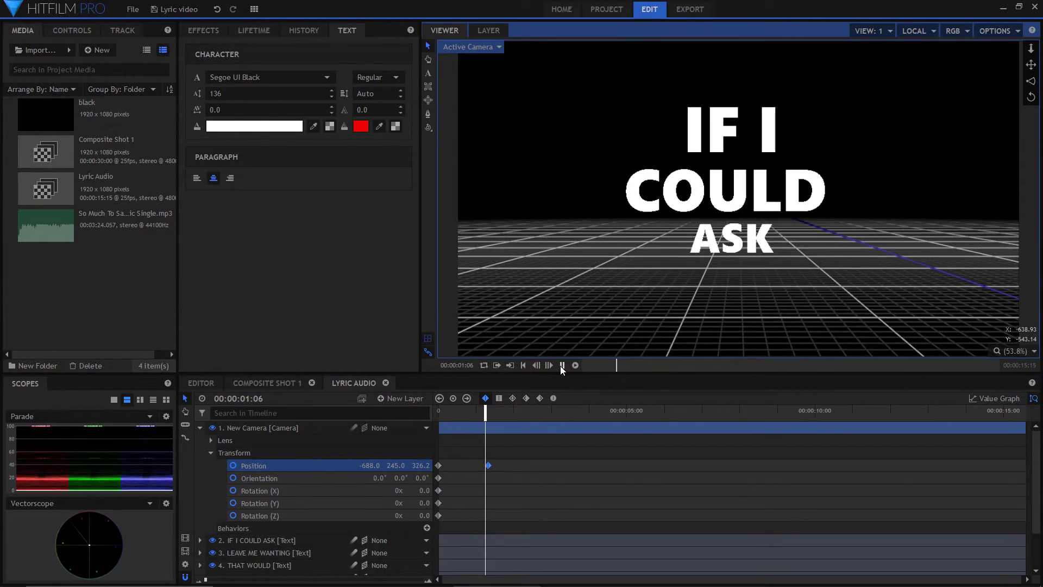
pyautogui.click(561, 365)
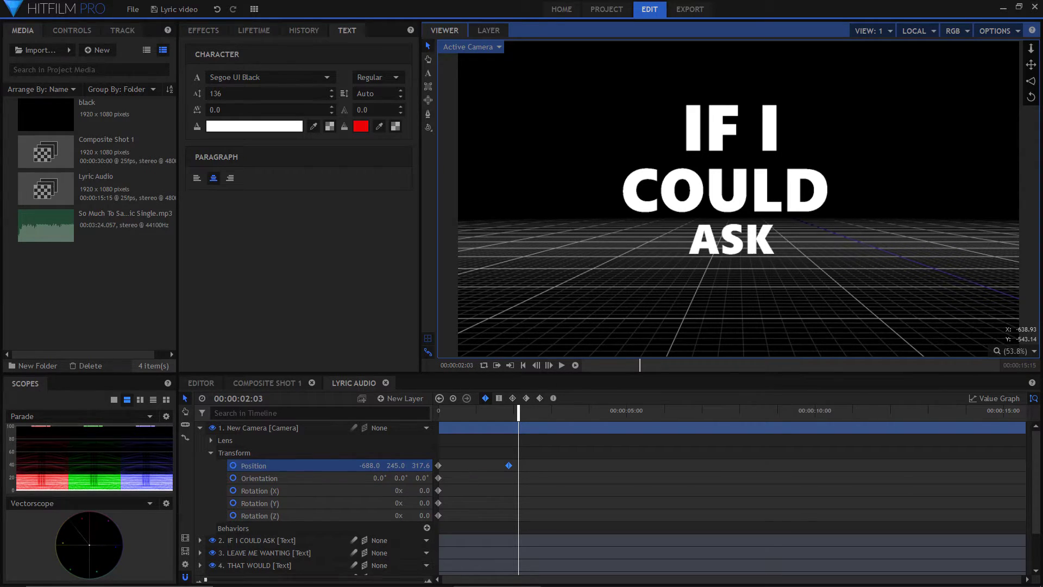
pyautogui.moveTo(395, 465); pyautogui.dragTo(340, 465)
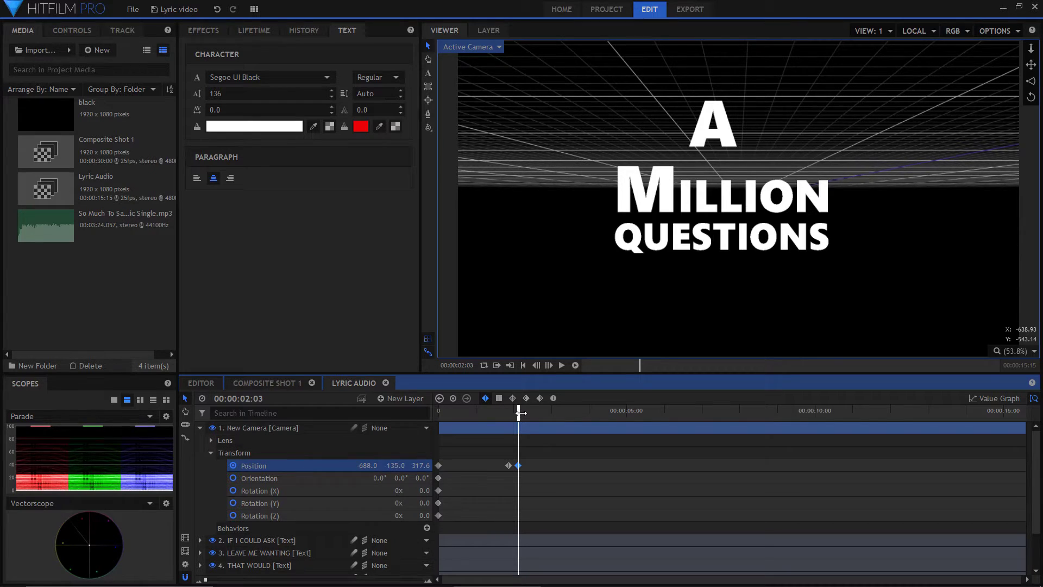
# Keyframe the camera nudged slightly closer to A MILLION QUESTIONS at 00:00:04:19.
pyautogui.moveTo(519, 413); pyautogui.dragTo(421, 429)
pyautogui.click(561, 364)
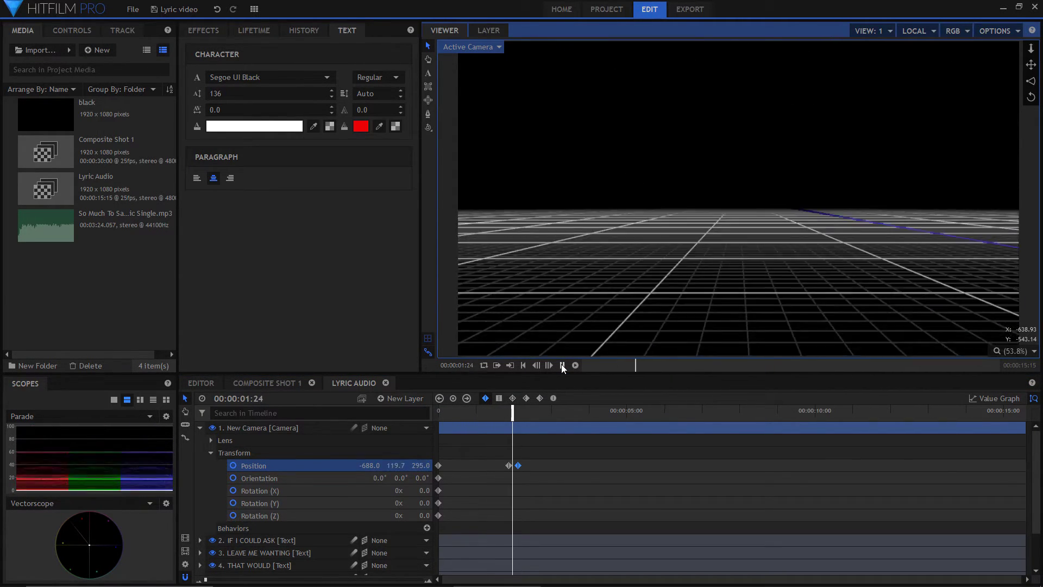
pyautogui.click(561, 364)
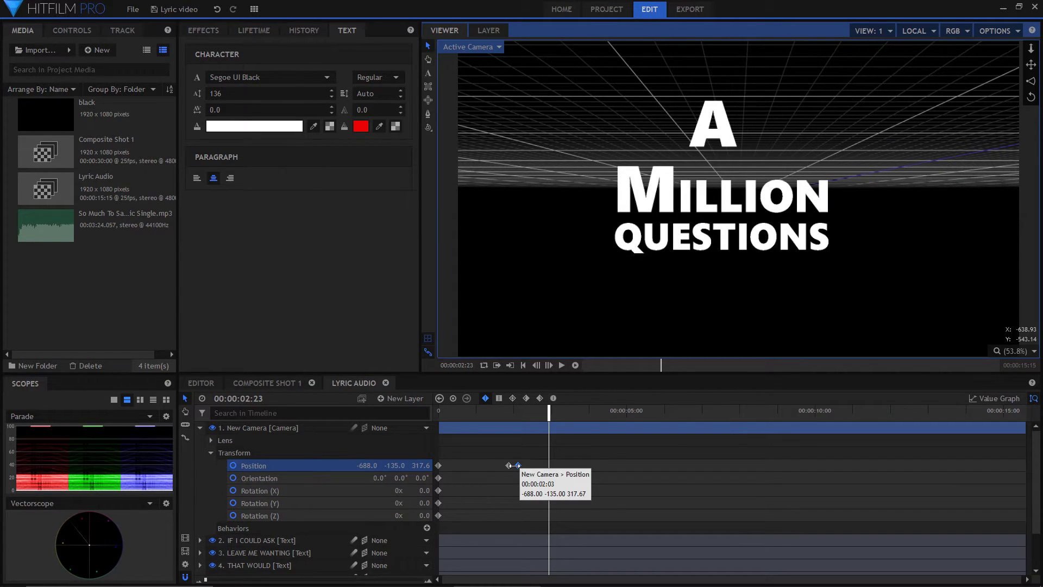
pyautogui.click(517, 465)
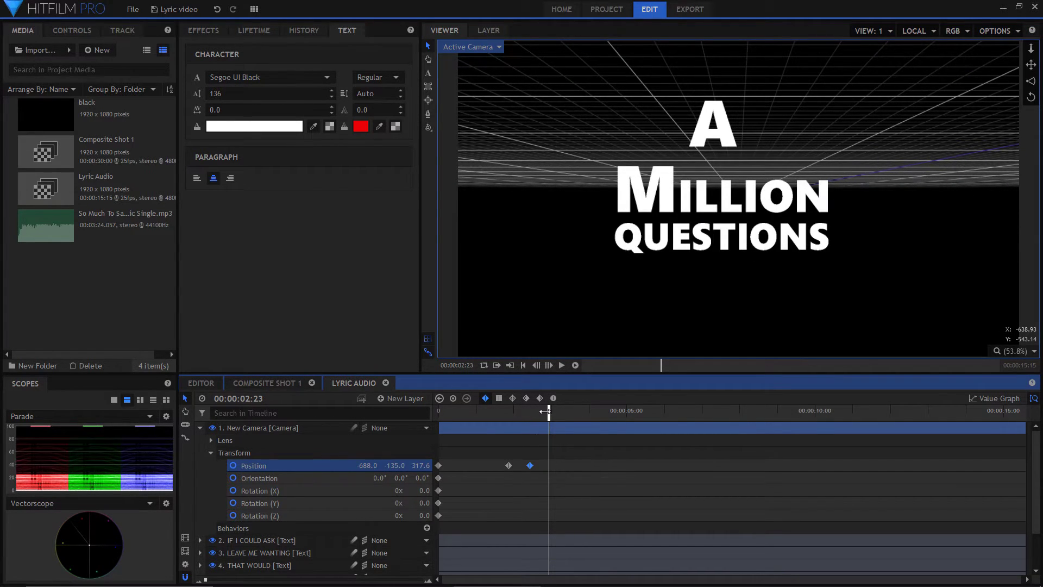
pyautogui.moveTo(545, 411); pyautogui.dragTo(493, 411)
pyautogui.click(562, 366)
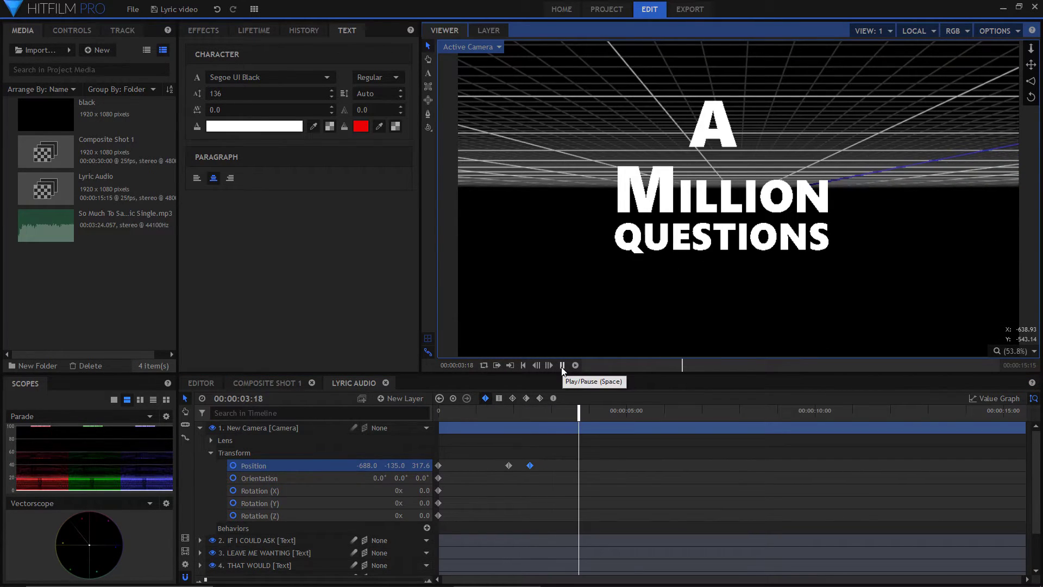
pyautogui.click(561, 365)
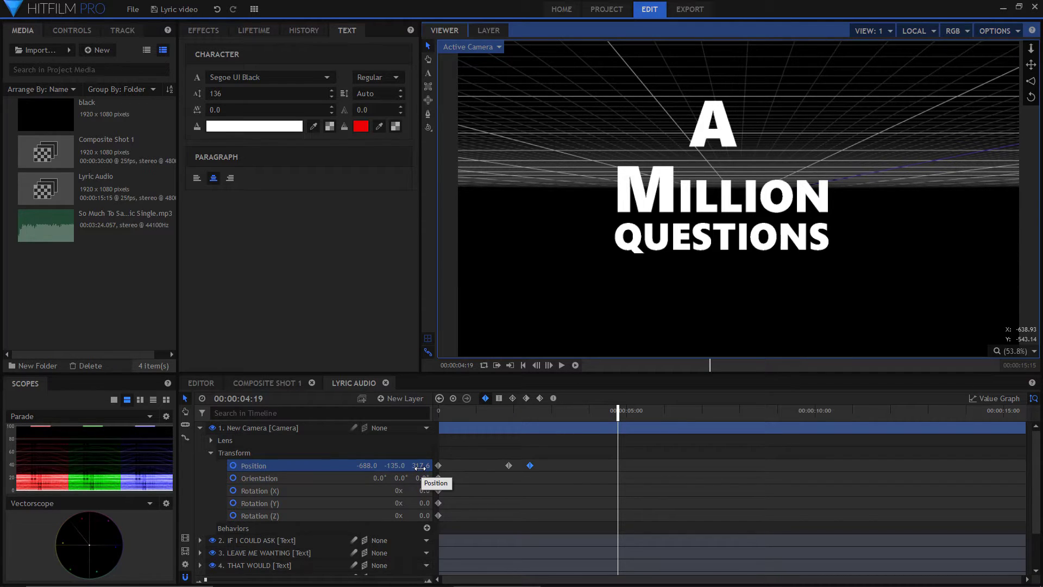
pyautogui.moveTo(420, 468); pyautogui.dragTo(448, 468)
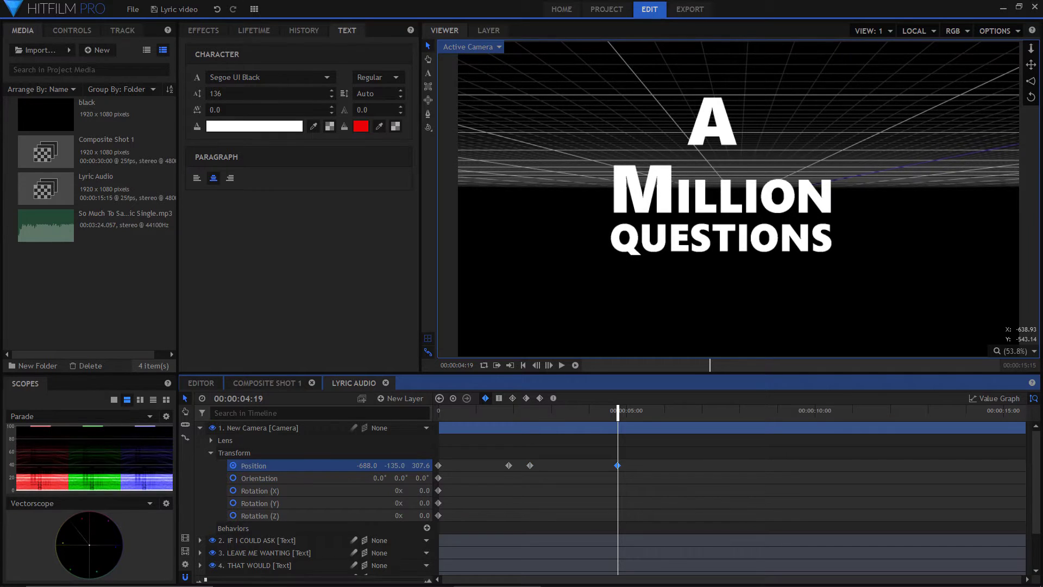
# Keyframe the camera pushed right up to the text, Z about 158.7, at 00:00:07:16.
pyautogui.press('Home')
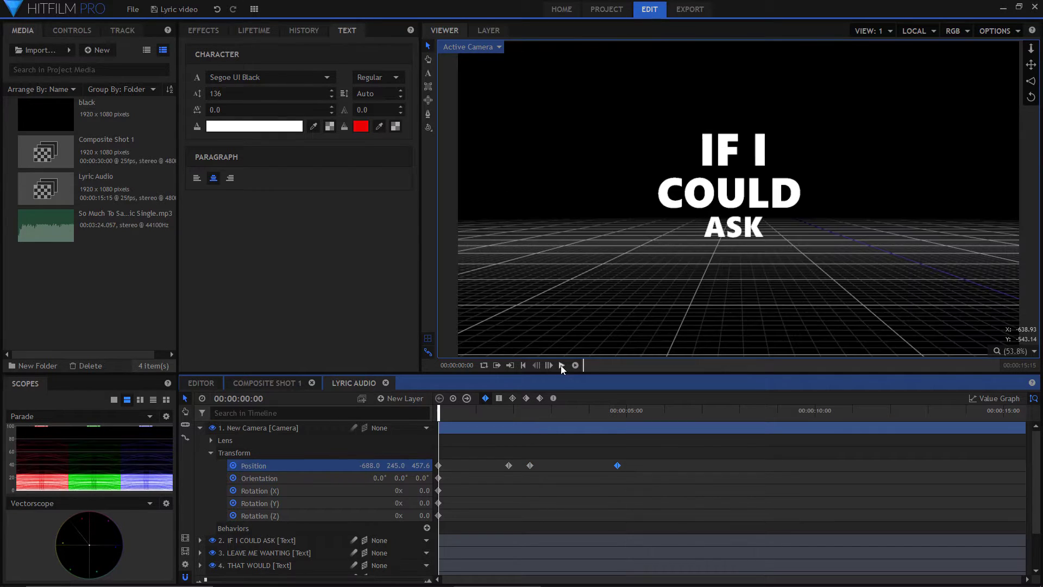
pyautogui.click(562, 365)
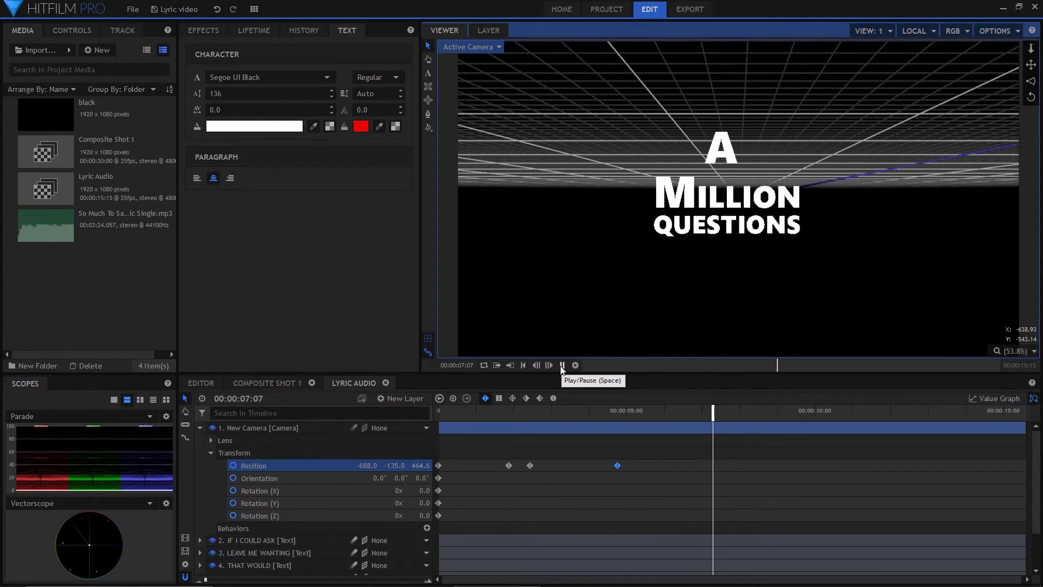
pyautogui.click(562, 365)
pyautogui.moveTo(421, 465); pyautogui.dragTo(354, 465)
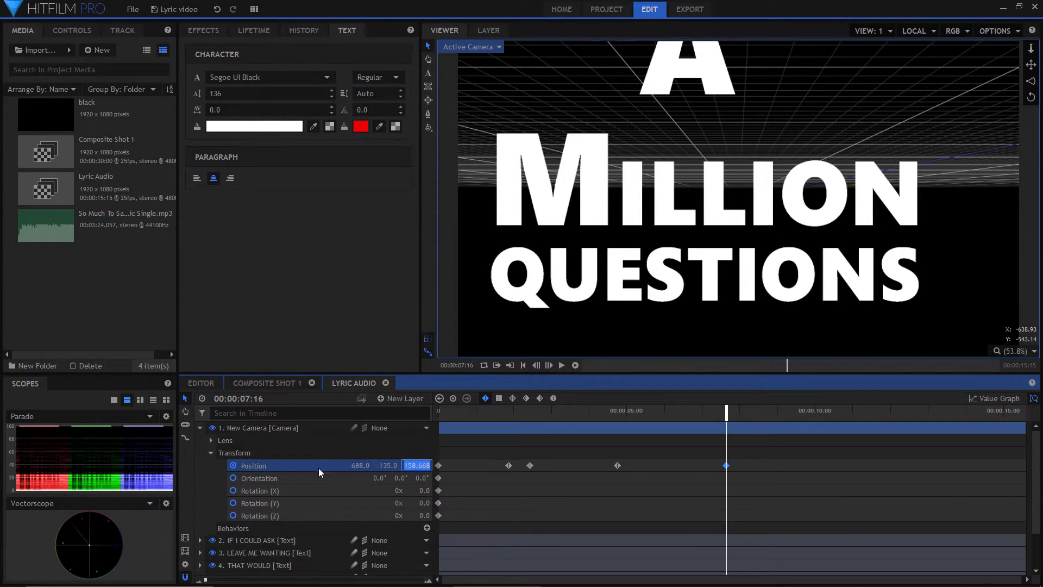
# From the 7:20 keyframe, slide camera Position X to frame LEAVE ME WANTING, then THAT WOULD.
pyautogui.press('Home')
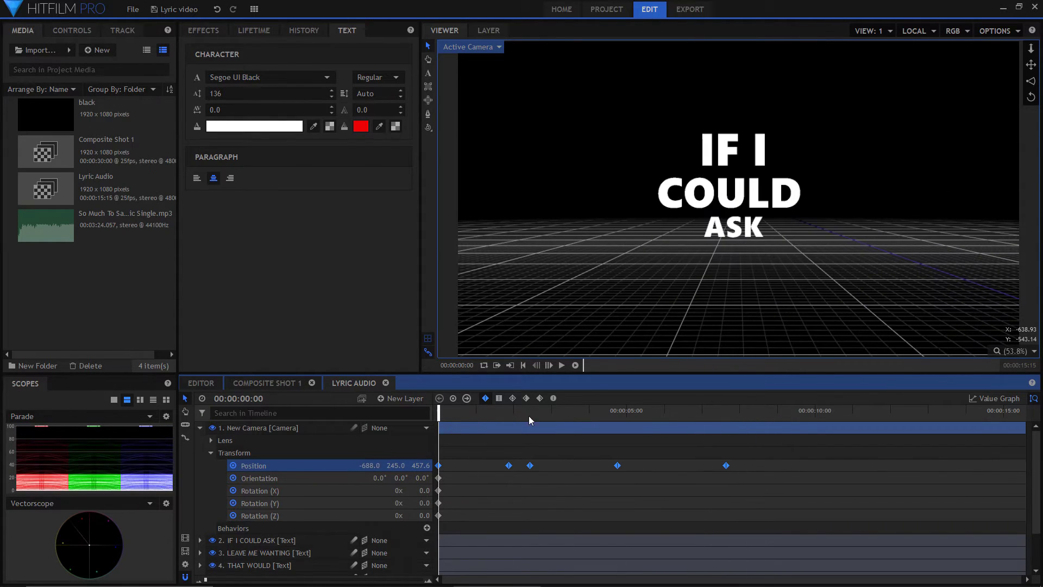
pyautogui.click(562, 365)
pyautogui.click(565, 365)
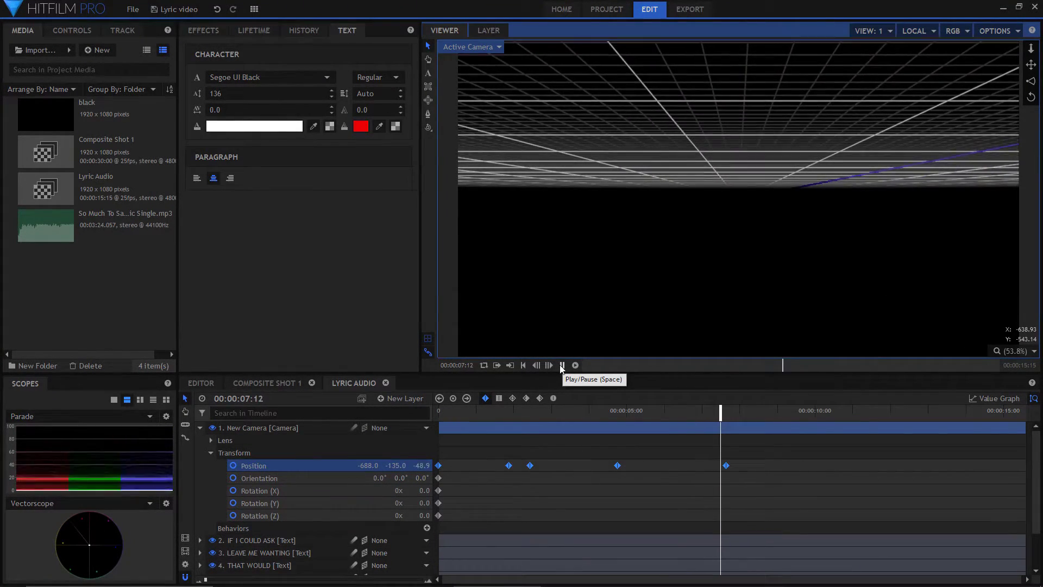
pyautogui.click(561, 365)
pyautogui.click(731, 411)
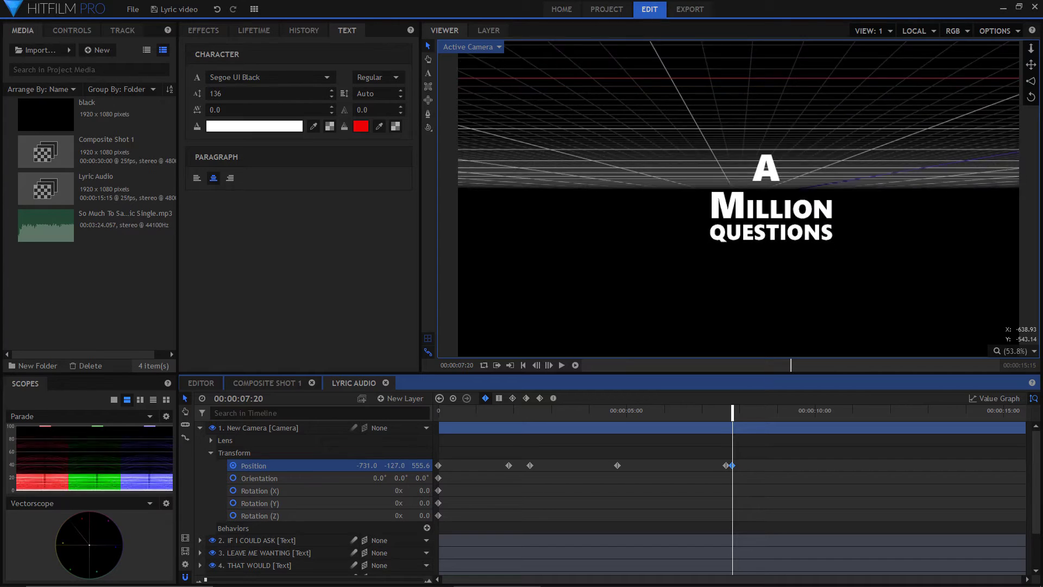
pyautogui.moveTo(367, 465); pyautogui.dragTo(376, 465)
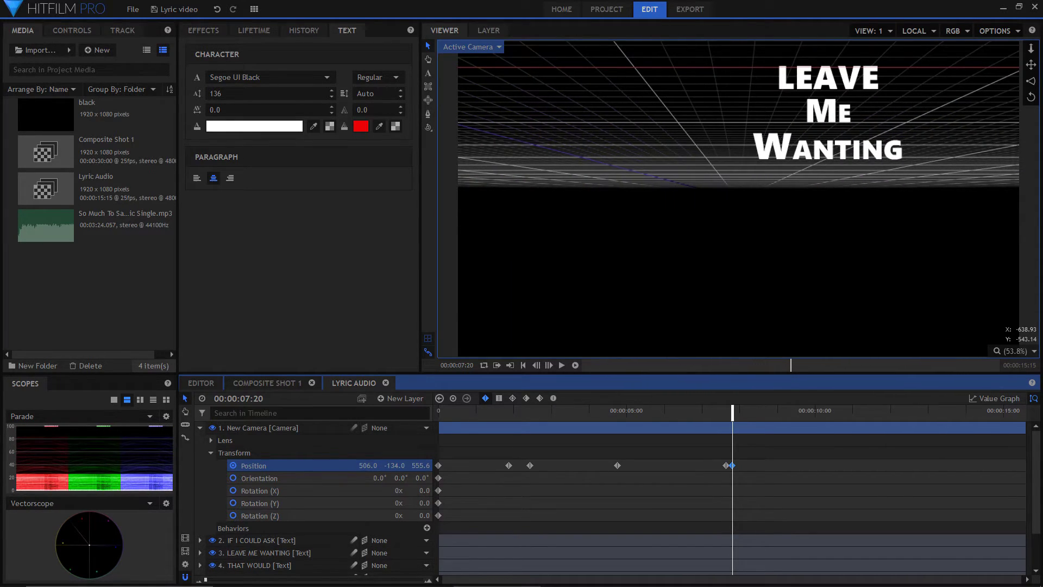
pyautogui.moveTo(364, 465); pyautogui.dragTo(611, 466)
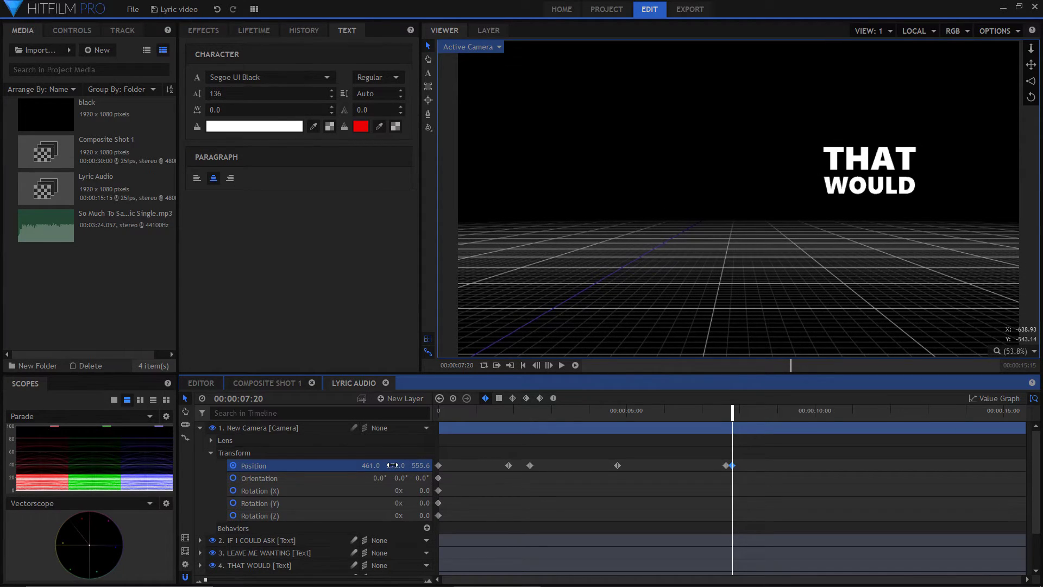
pyautogui.moveTo(371, 465); pyautogui.dragTo(468, 465)
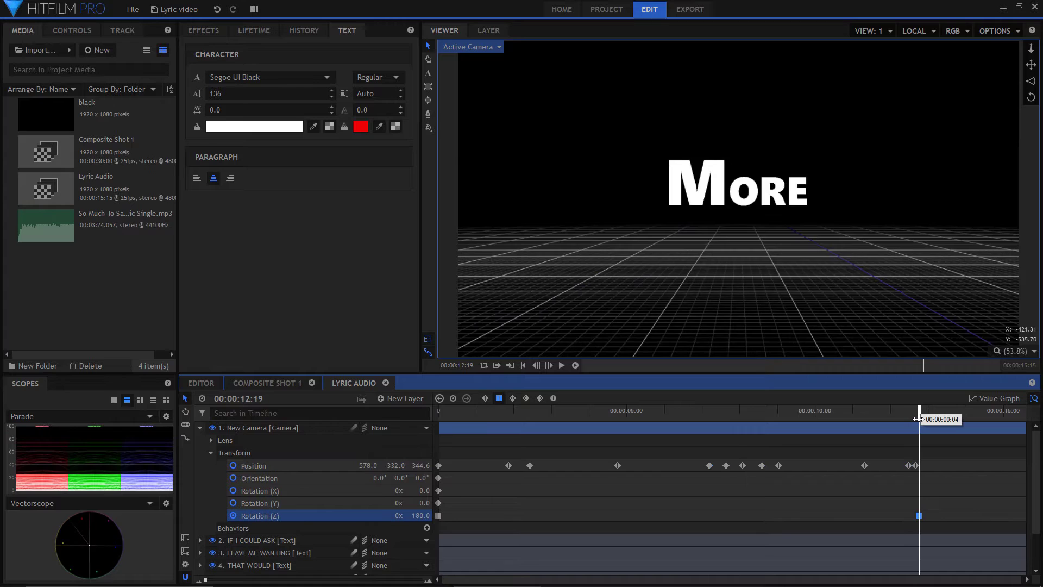
# Check the 180° camera roll at 12:19 and keyframe the camera pushing toward MORE.
pyautogui.moveTo(920, 419); pyautogui.dragTo(919, 419)
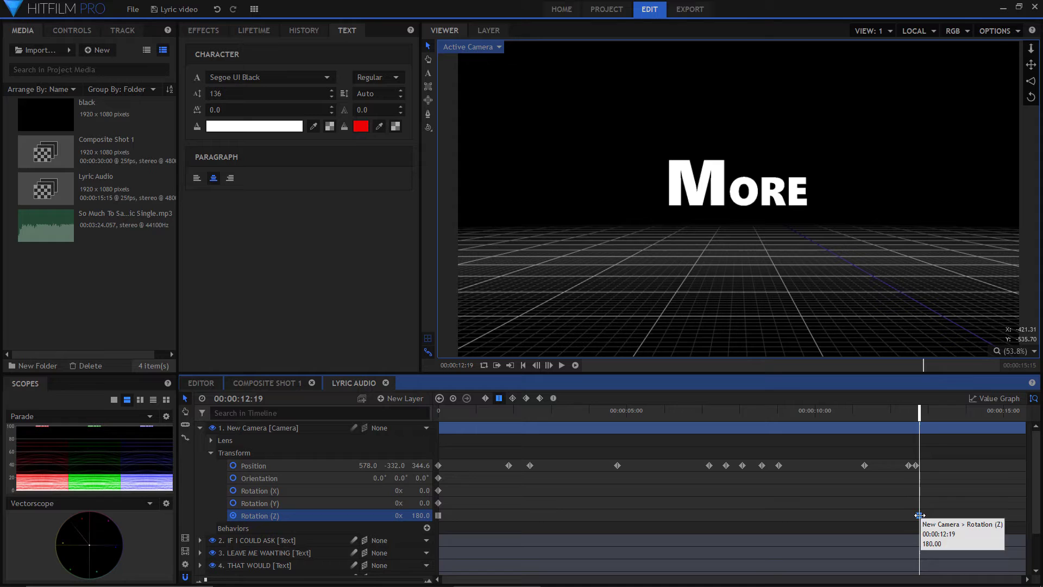
pyautogui.moveTo(919, 417); pyautogui.dragTo(919, 417)
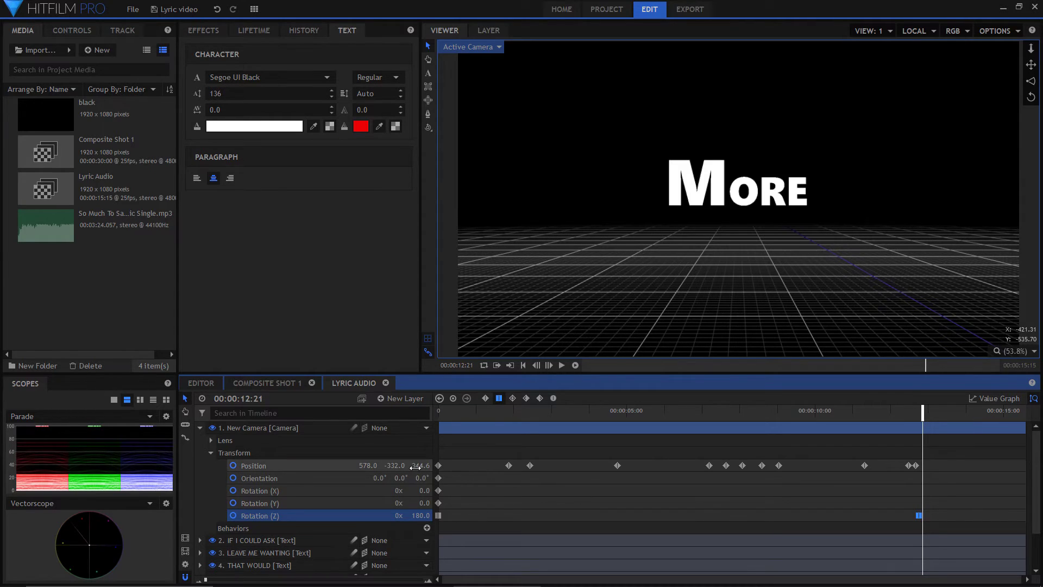
pyautogui.moveTo(414, 467); pyautogui.dragTo(555, 453)
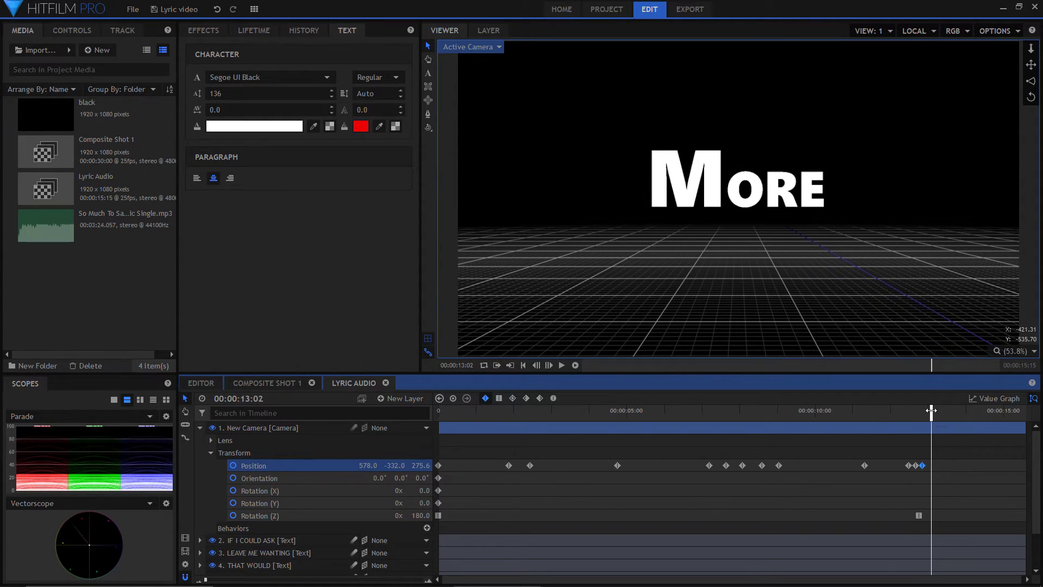
pyautogui.moveTo(423, 467); pyautogui.dragTo(915, 427)
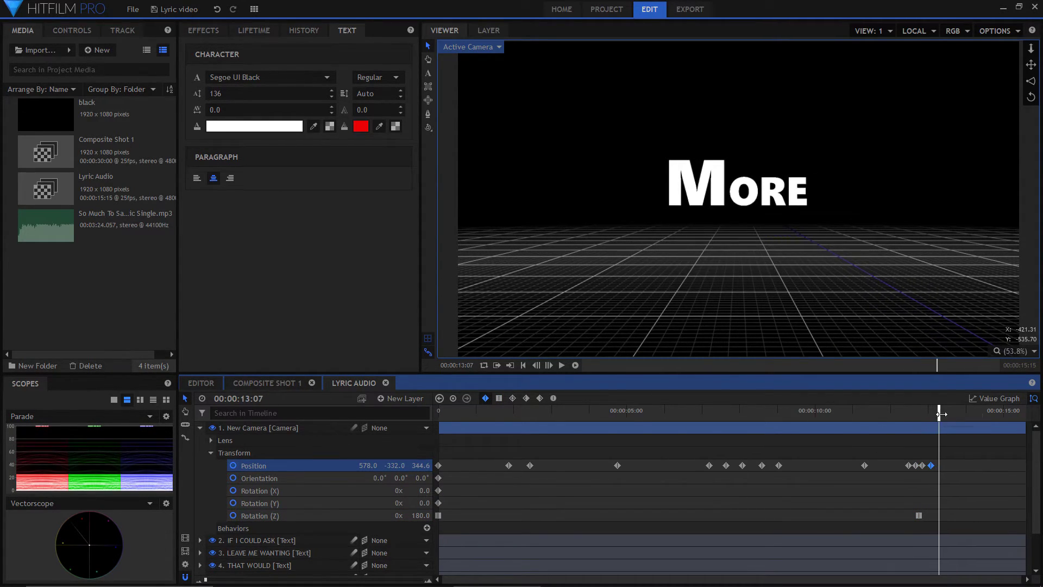
pyautogui.moveTo(418, 466); pyautogui.dragTo(962, 411)
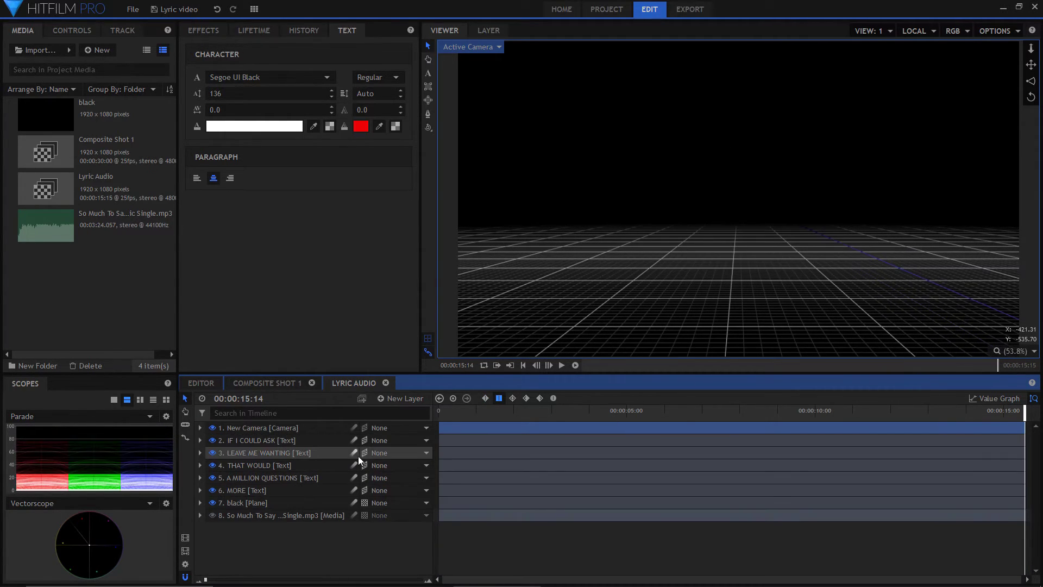
# Enable motion blur on IF I COULD ASK, LEAVE ME WANTING, THAT WOULD and A MILLION QUESTIONS.
pyautogui.click(353, 440)
pyautogui.click(353, 452)
pyautogui.click(354, 465)
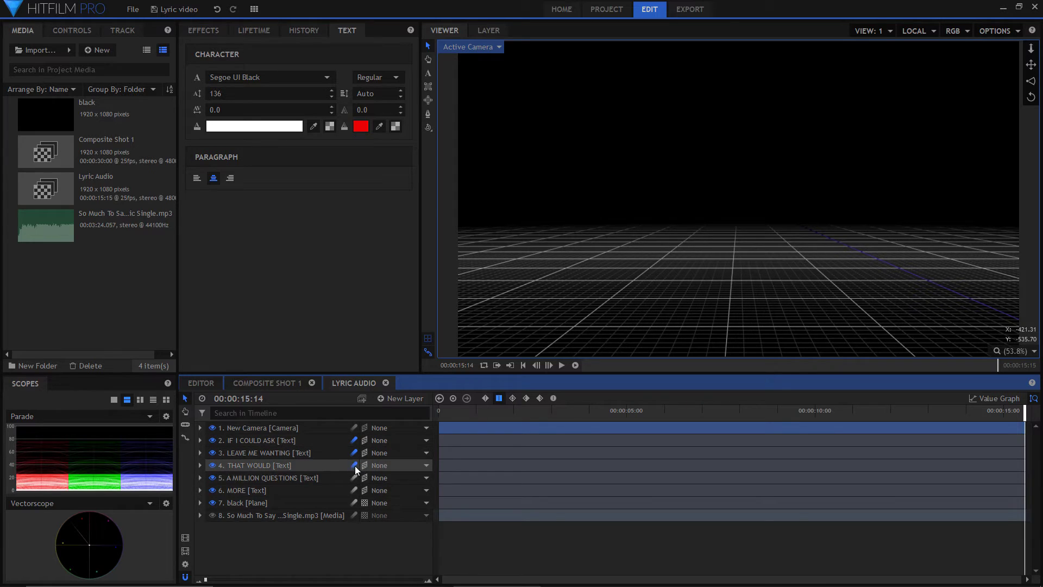
pyautogui.click(354, 477)
# Preview the blurred camera moves from the composite's start, checking around 01:10.
pyautogui.click(522, 365)
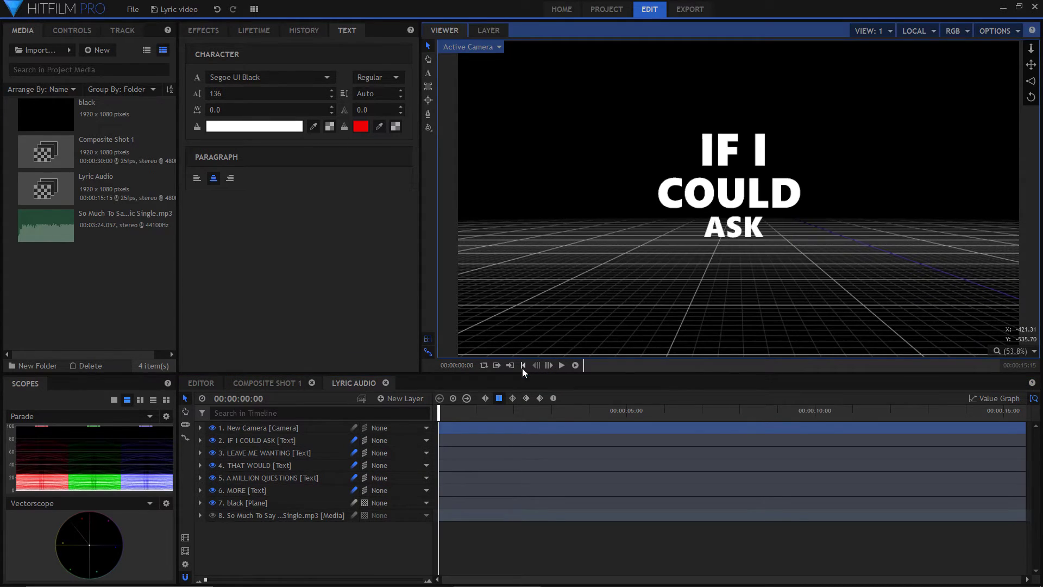
pyautogui.moveTo(440, 419); pyautogui.dragTo(511, 424)
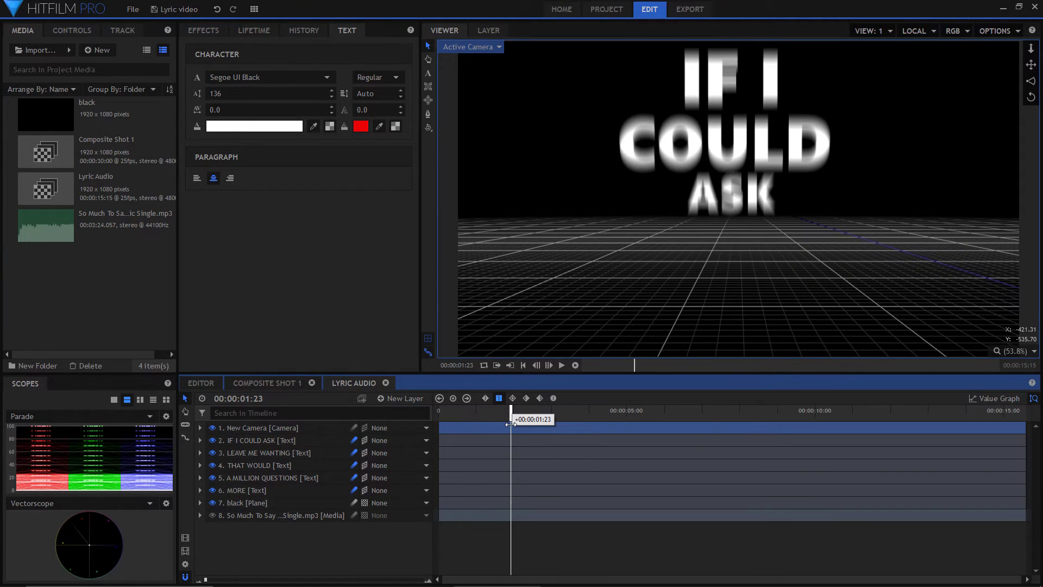
pyautogui.click(563, 365)
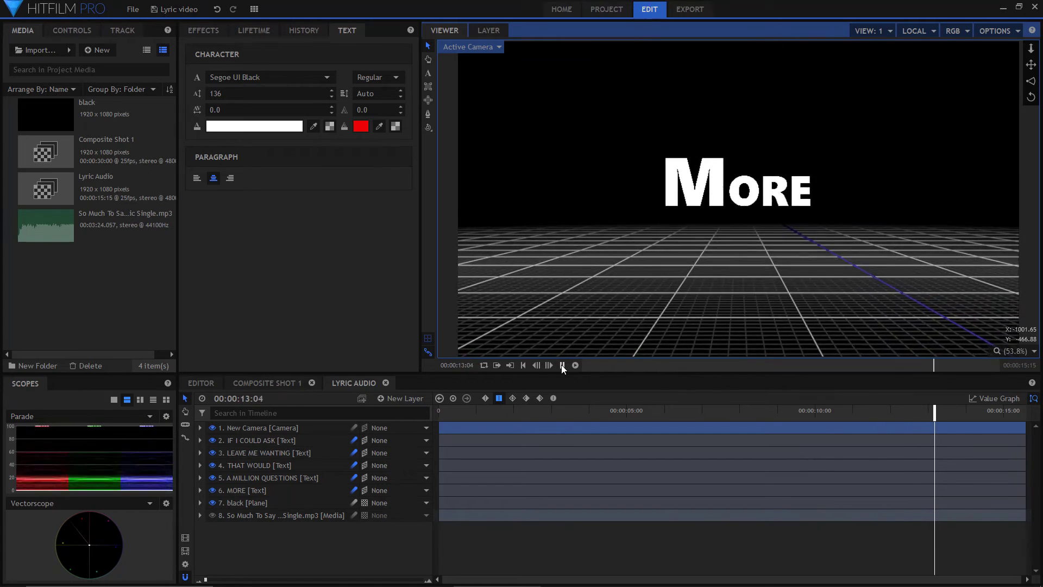
# Stop playback and import the heart-wood JPEG into the Editor.
pyautogui.click(561, 365)
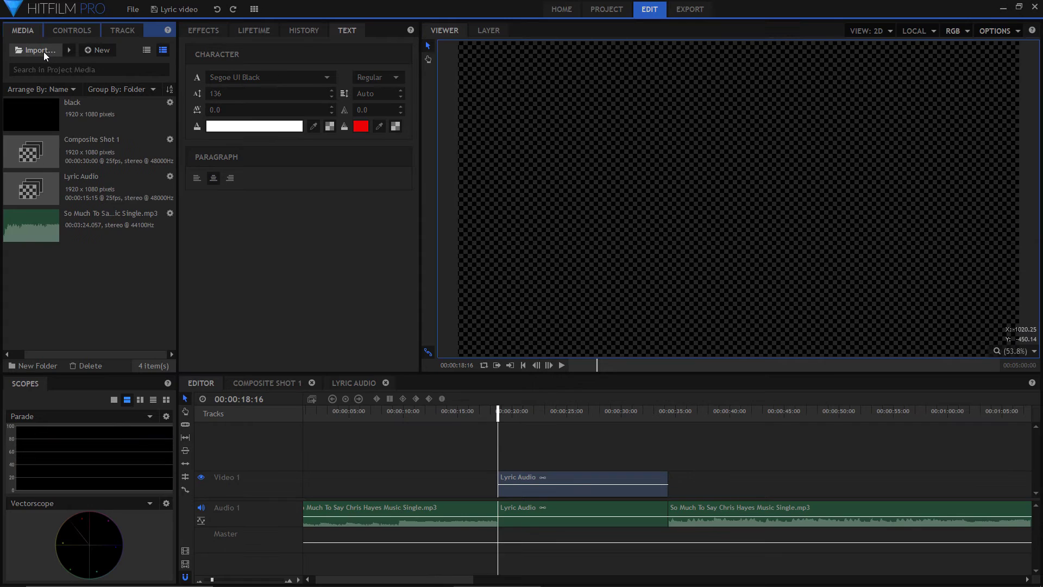
pyautogui.click(43, 51)
pyautogui.doubleClick(140, 72)
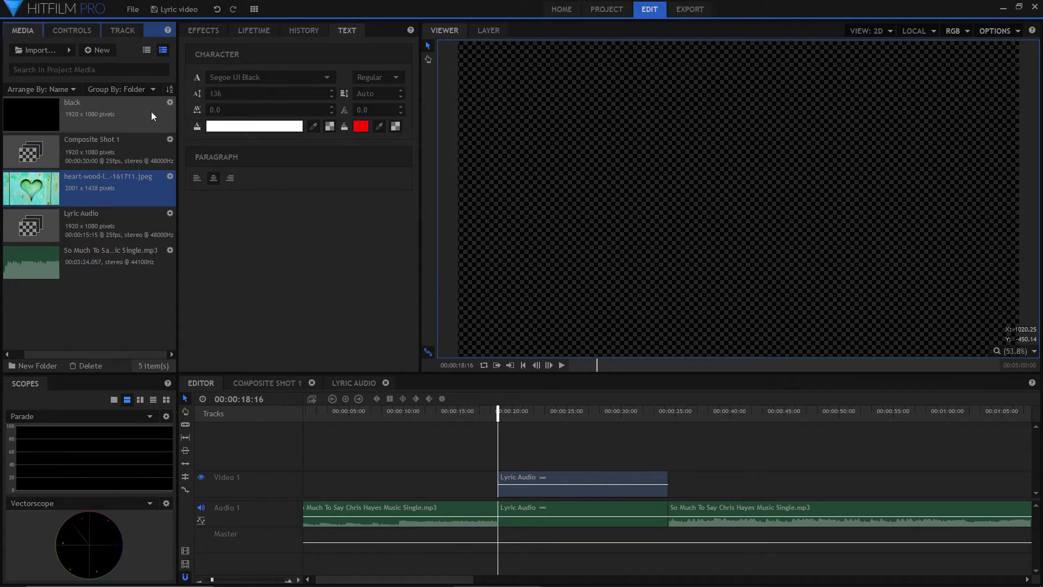
# Unlink the Lyric Audio clip and move its video up to Video 2.
pyautogui.click(647, 479)
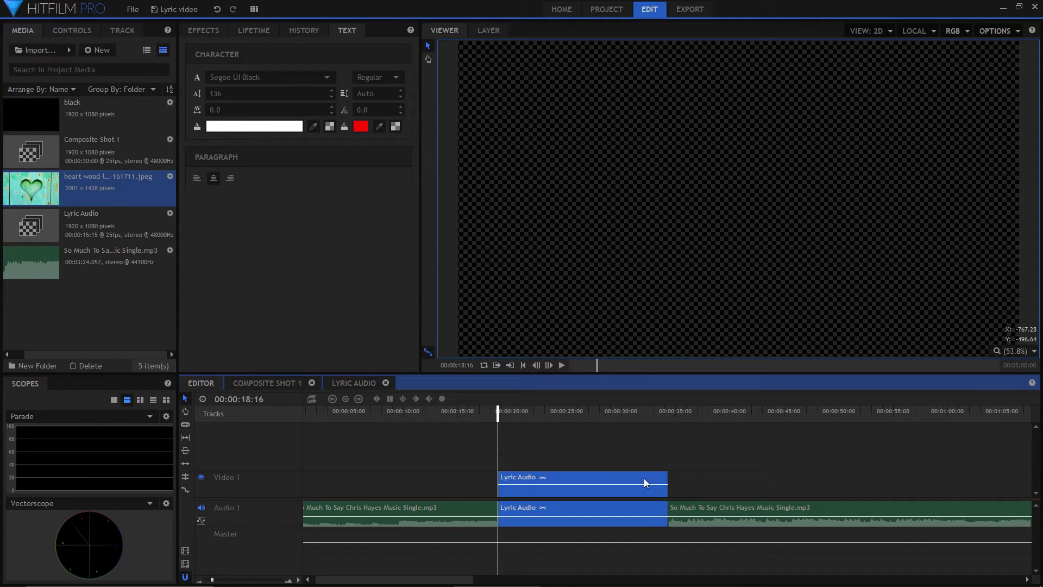
pyautogui.rightClick(646, 479)
pyautogui.click(672, 360)
pyautogui.moveTo(598, 474); pyautogui.dragTo(608, 456)
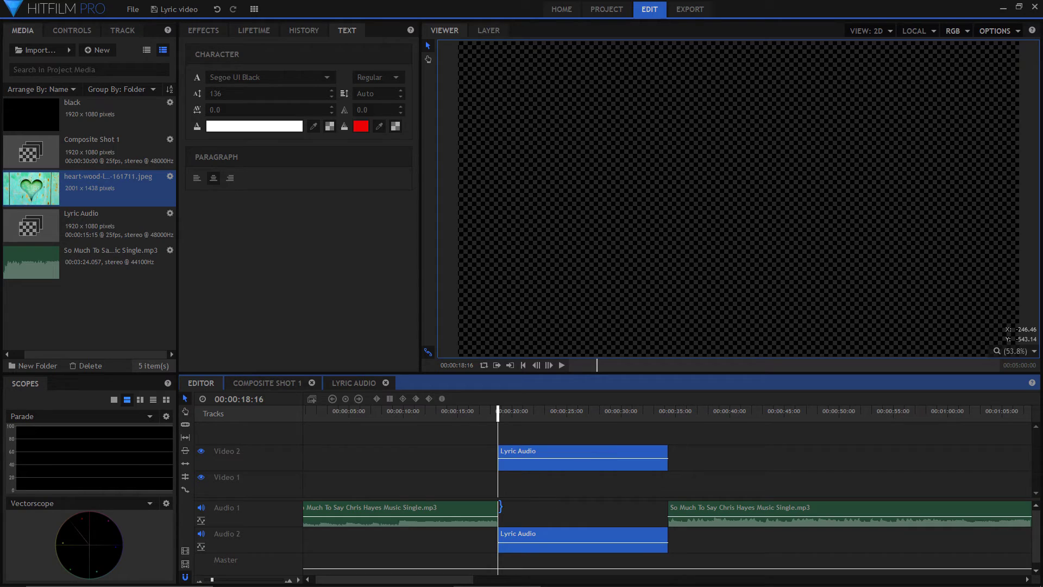
# Remove the Lyric Audio sound clip and extend the song continuously across Audio 1, deleting leftovers.
pyautogui.click(690, 508)
pyautogui.click(646, 534)
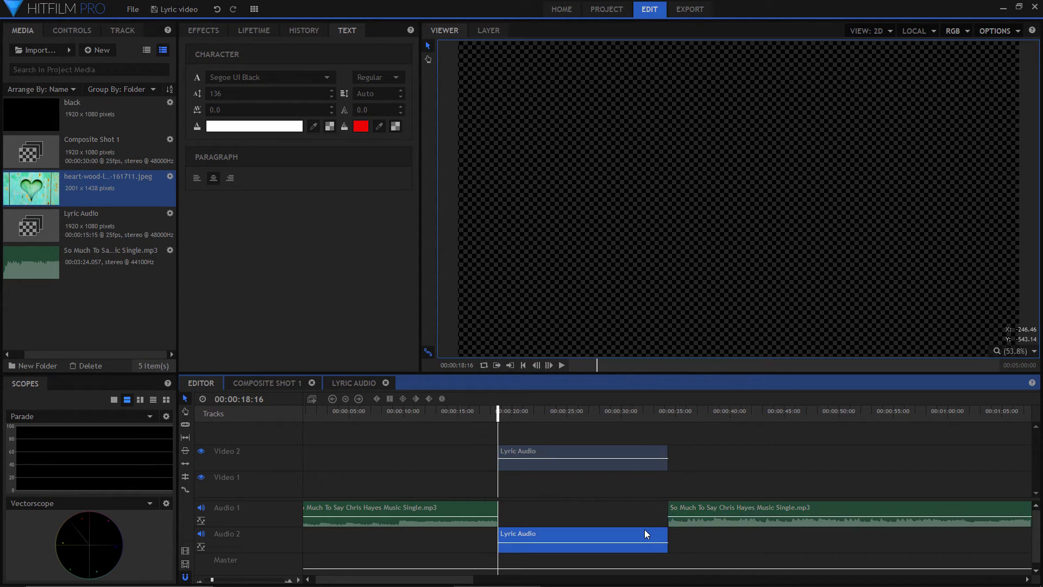
pyautogui.rightClick(646, 533)
pyautogui.click(683, 470)
pyautogui.moveTo(497, 510); pyautogui.dragTo(1020, 509)
pyautogui.click(693, 509)
pyautogui.press('Delete')
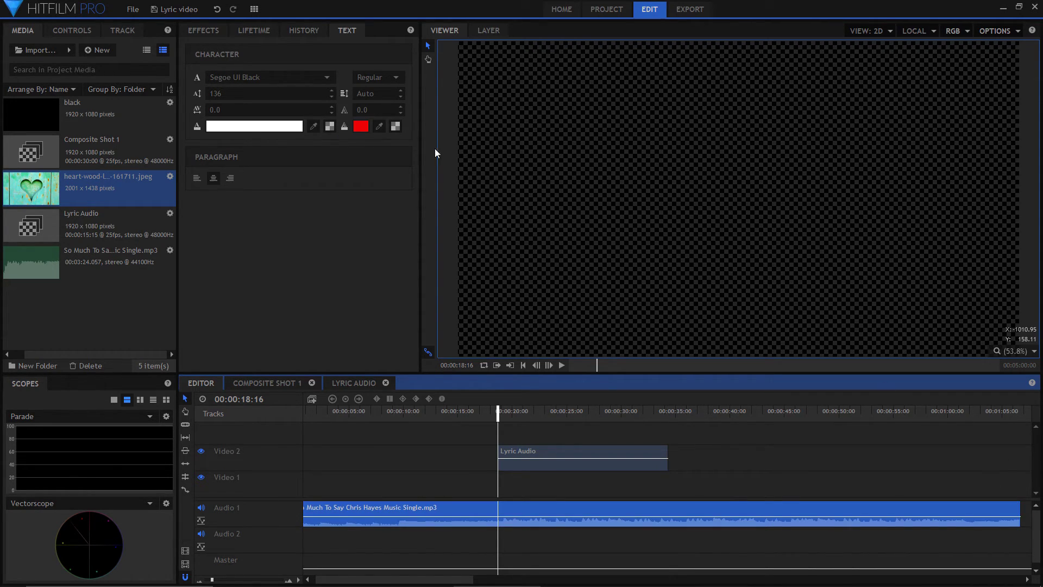
# Place the heart-wood image on Video 1 and set Lyric Audio's blend mode to Add.
pyautogui.moveTo(57, 190); pyautogui.dragTo(668, 483)
pyautogui.click(502, 418)
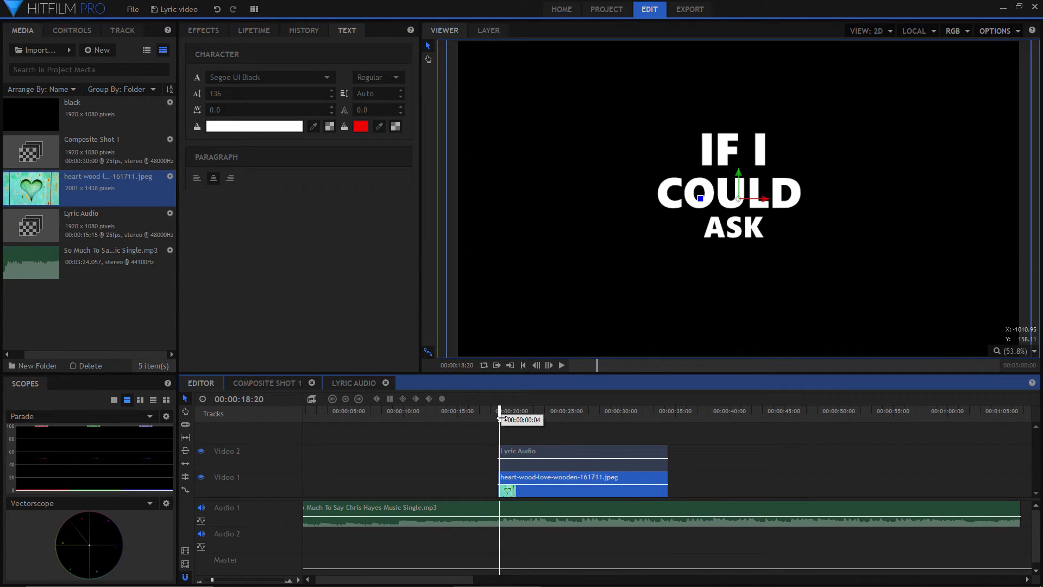
pyautogui.rightClick(548, 453)
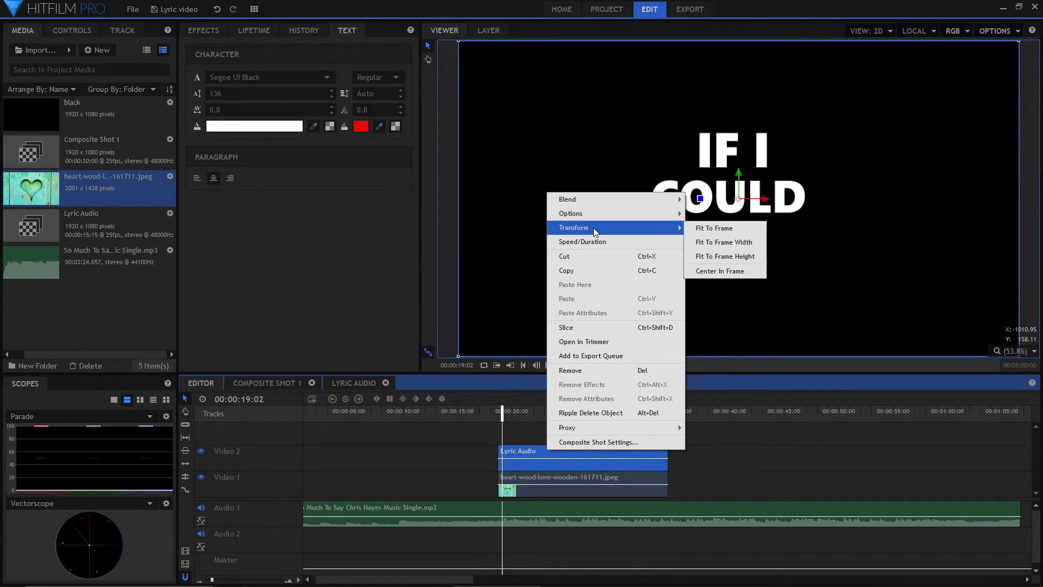
pyautogui.moveTo(591, 205)
pyautogui.click(701, 215)
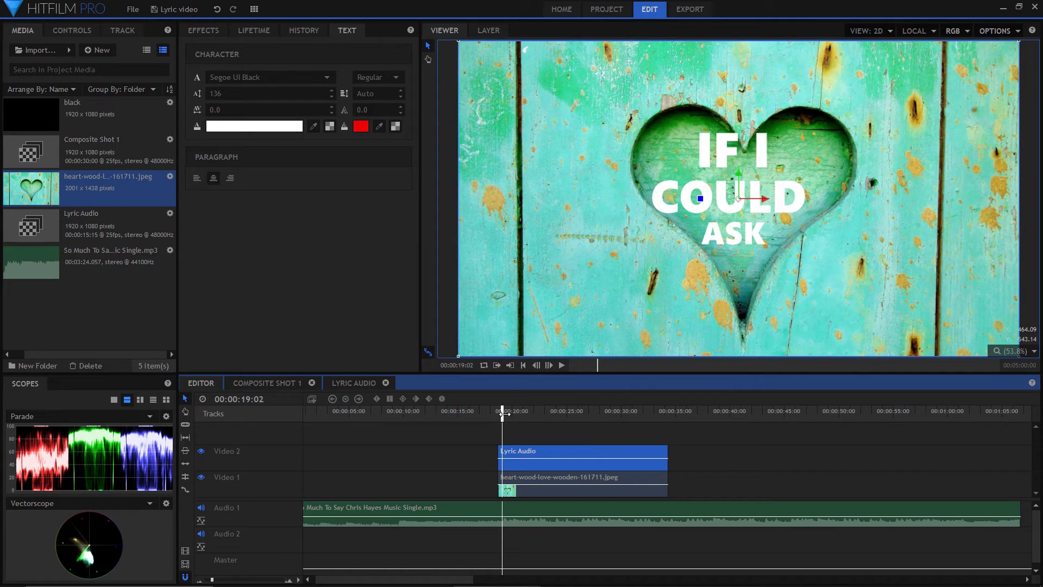
# Play back the edit to preview the lyrics over the heart background.
pyautogui.click(505, 511)
pyautogui.click(561, 365)
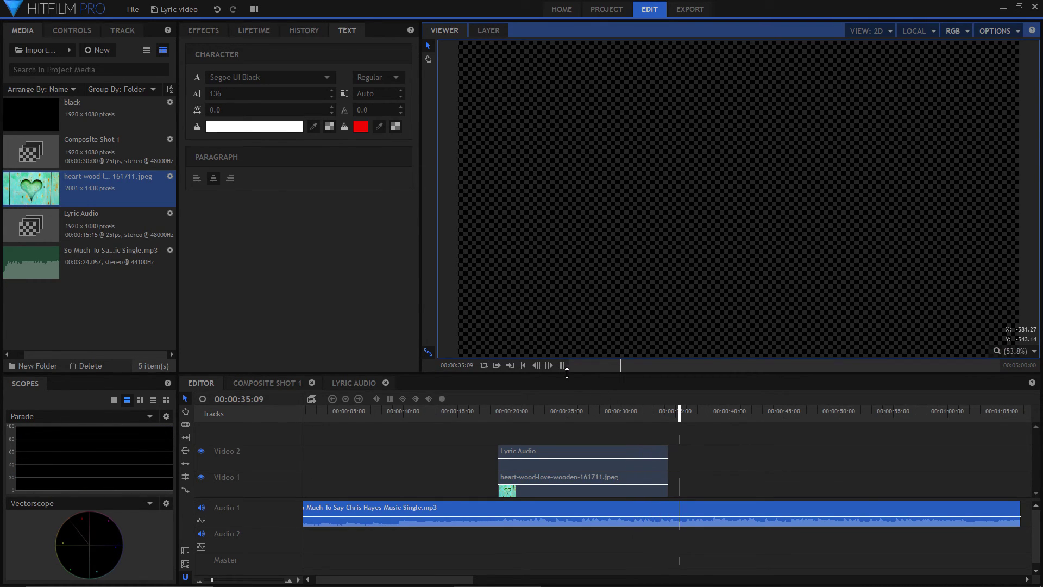
pyautogui.click(561, 366)
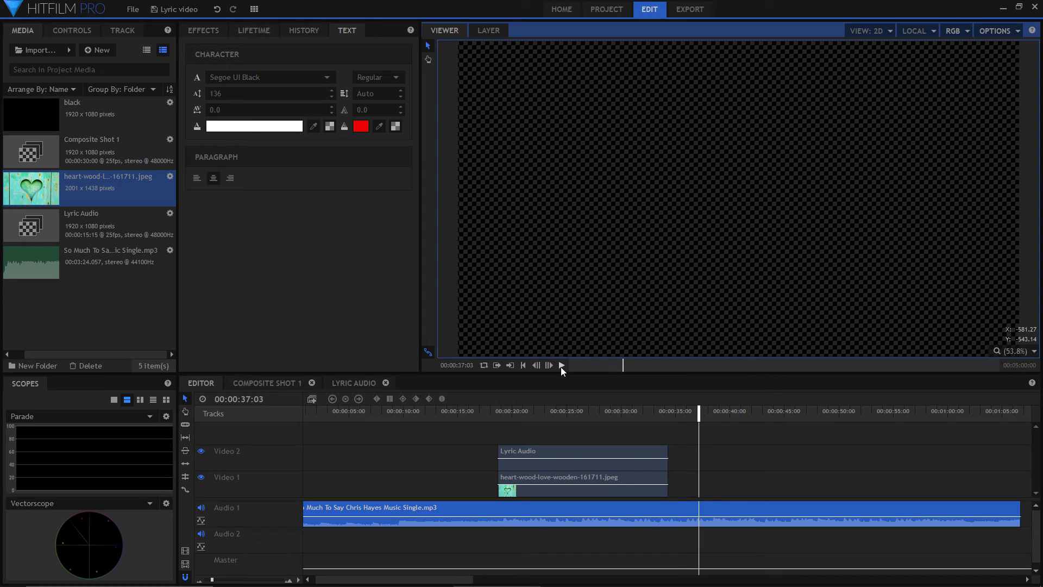